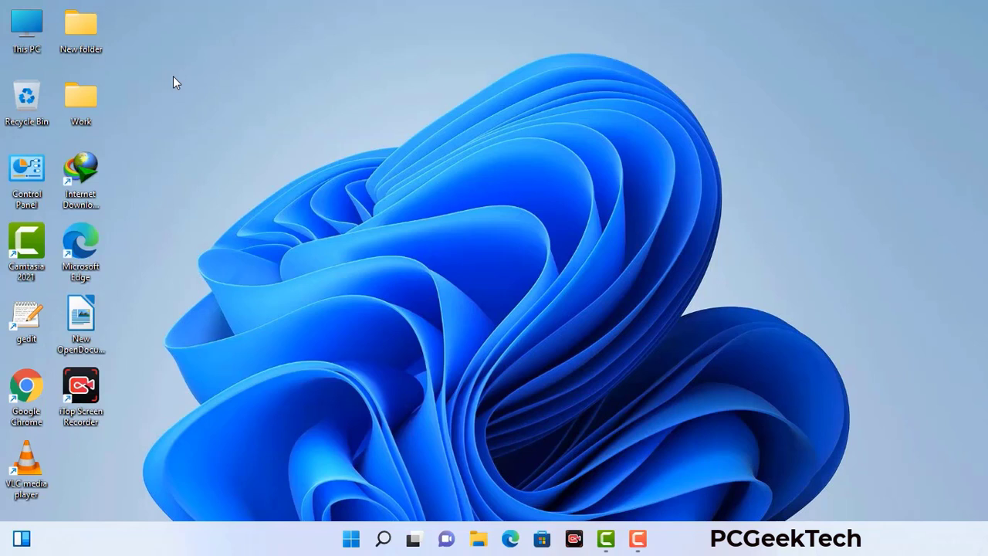
Launch msconfig from the Run box to open System Configuration.
key(super+r)
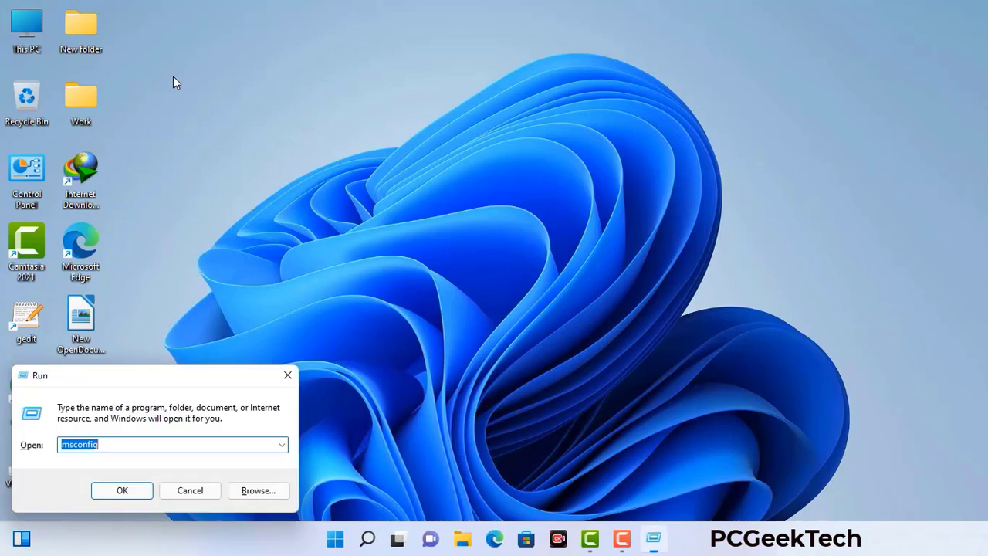
drag(166, 371, 433, 116)
click(392, 193)
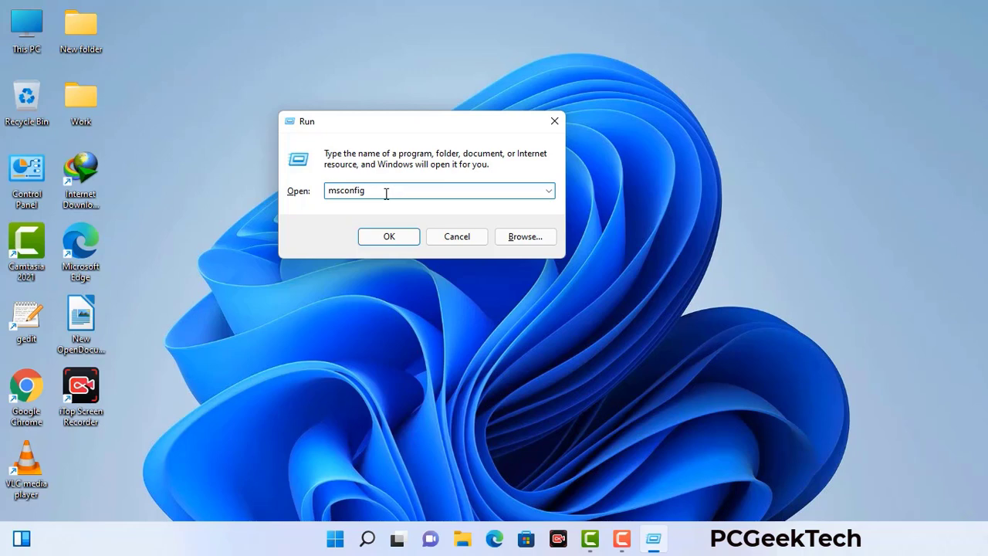
click(387, 238)
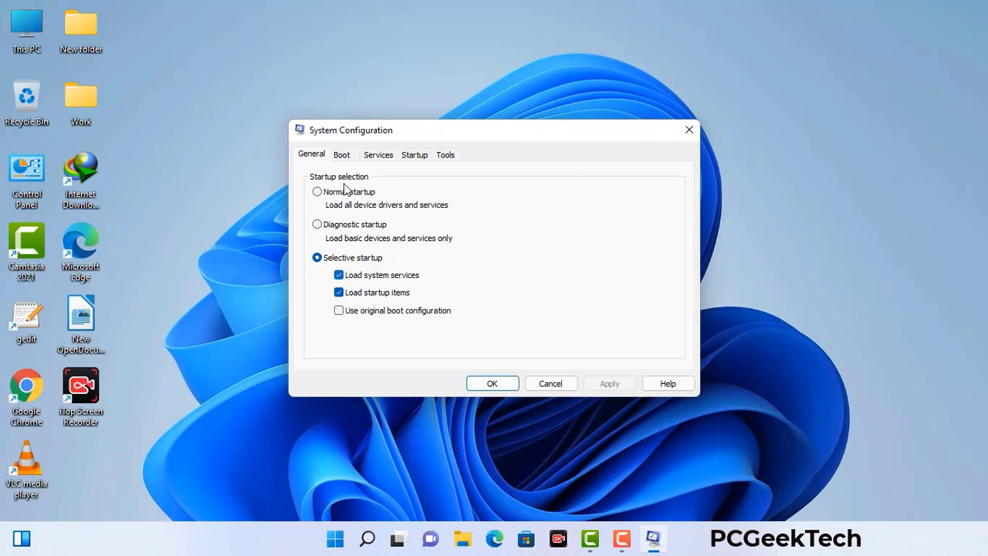
Enable Safe boot with the Network option on the Boot tab, apply, and restart into Safe Mode.
click(342, 155)
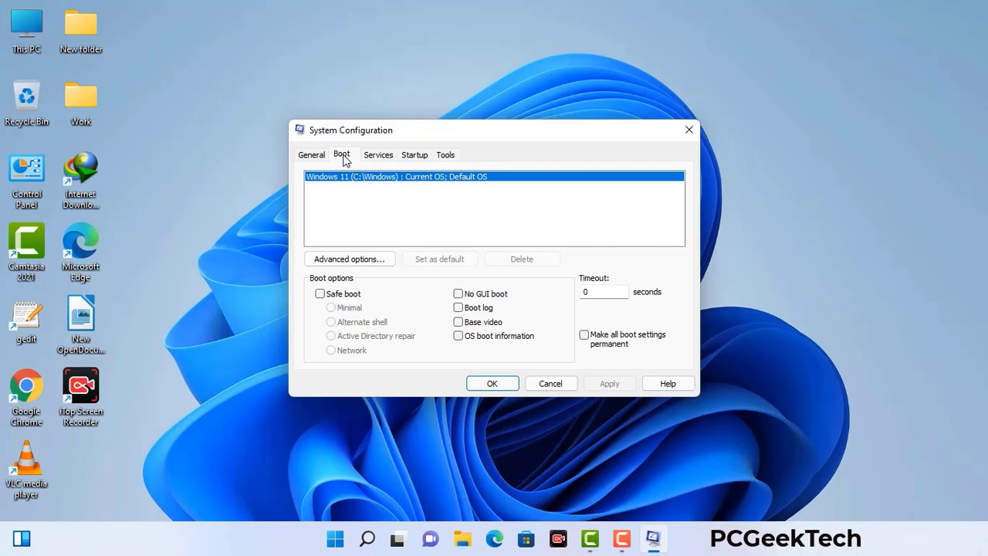
click(320, 294)
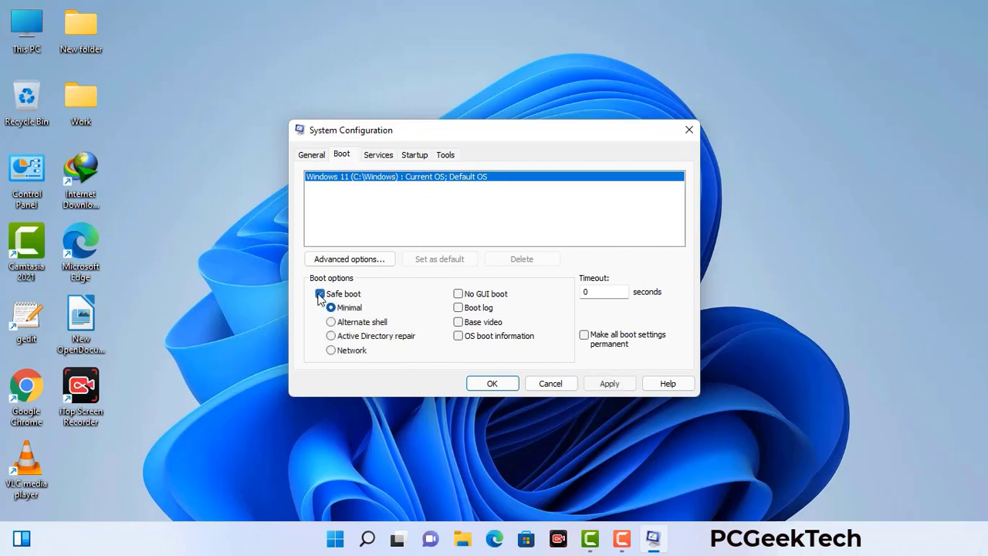
click(355, 354)
click(608, 384)
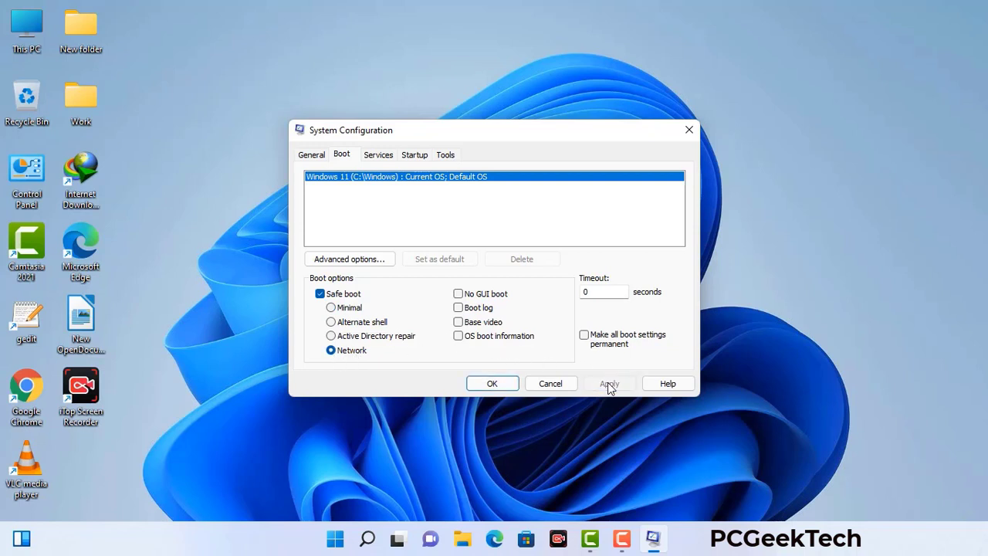
click(491, 383)
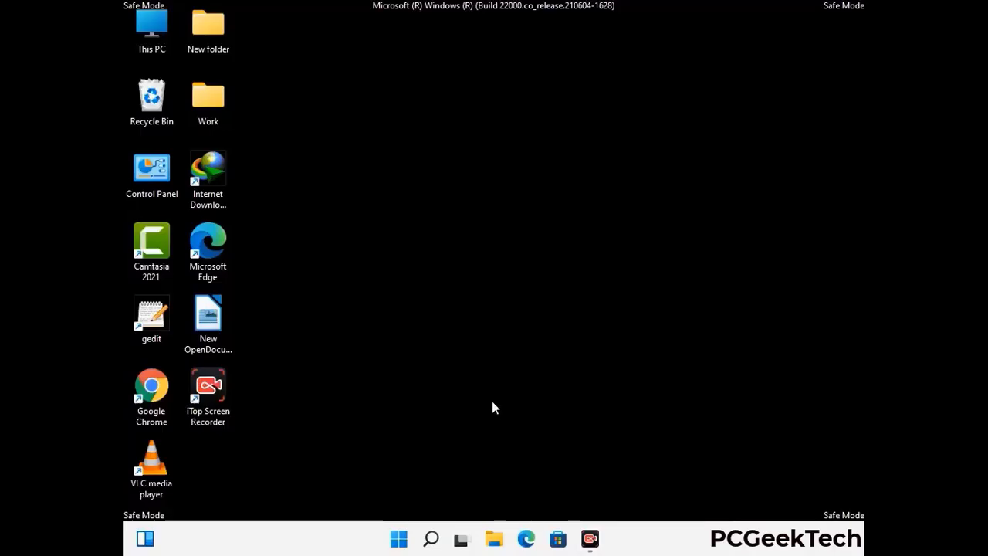
Turn on 'Show hidden files, folders, and drives' in File Explorer Options, then close Control Panel.
double_click(152, 183)
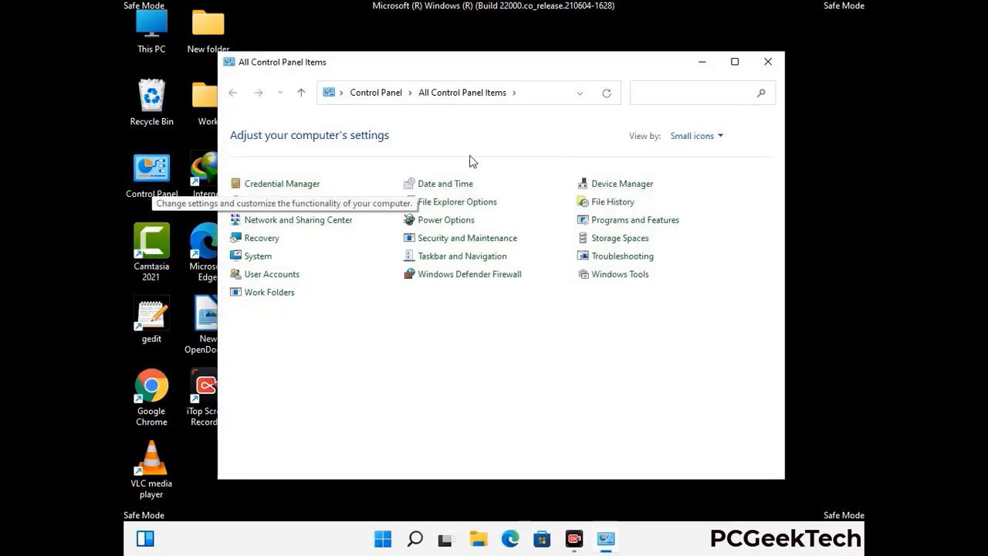
click(476, 205)
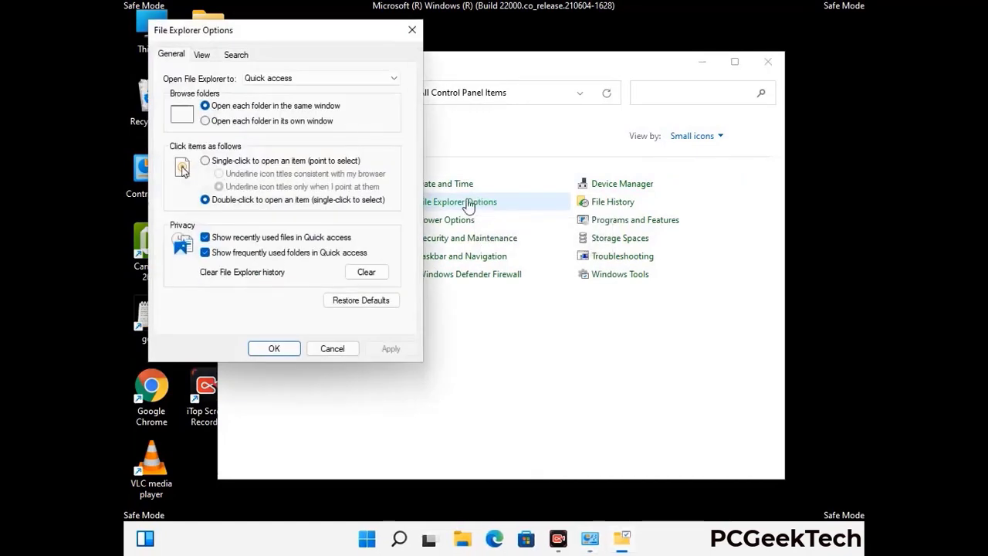
click(202, 55)
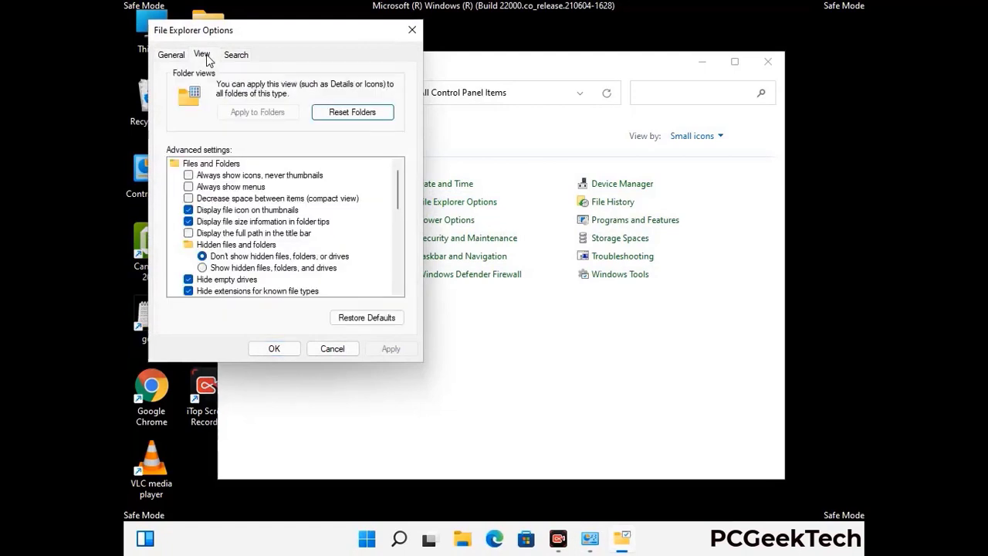
click(206, 269)
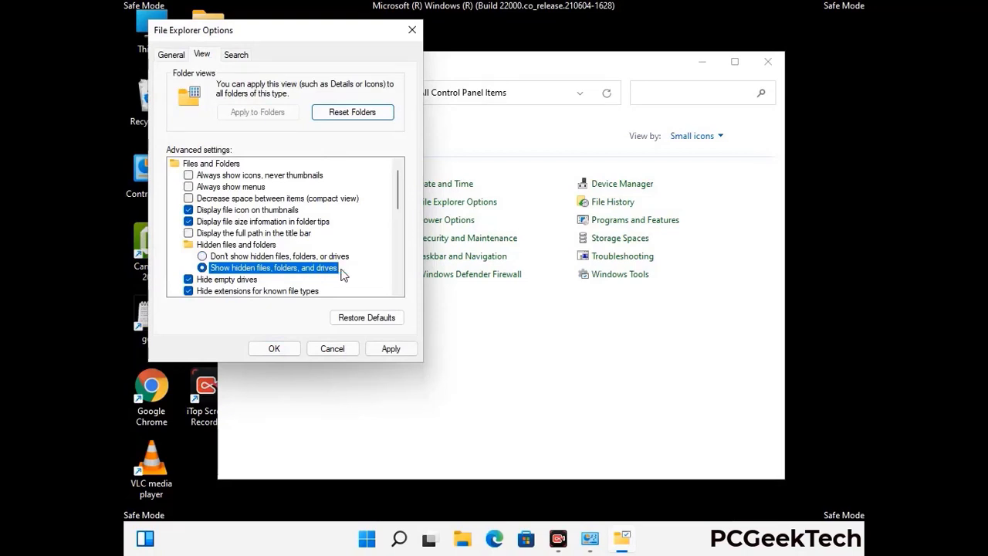
click(387, 348)
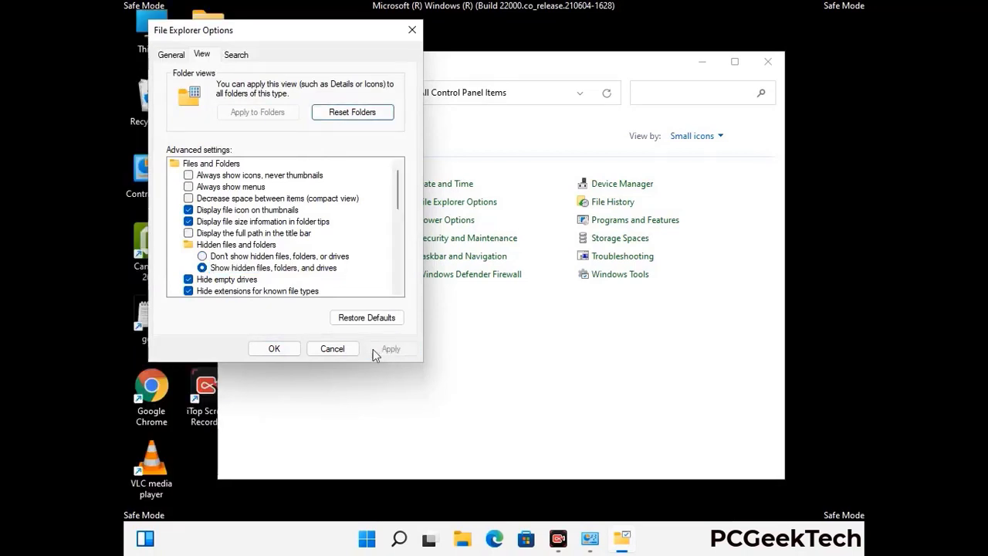
click(260, 350)
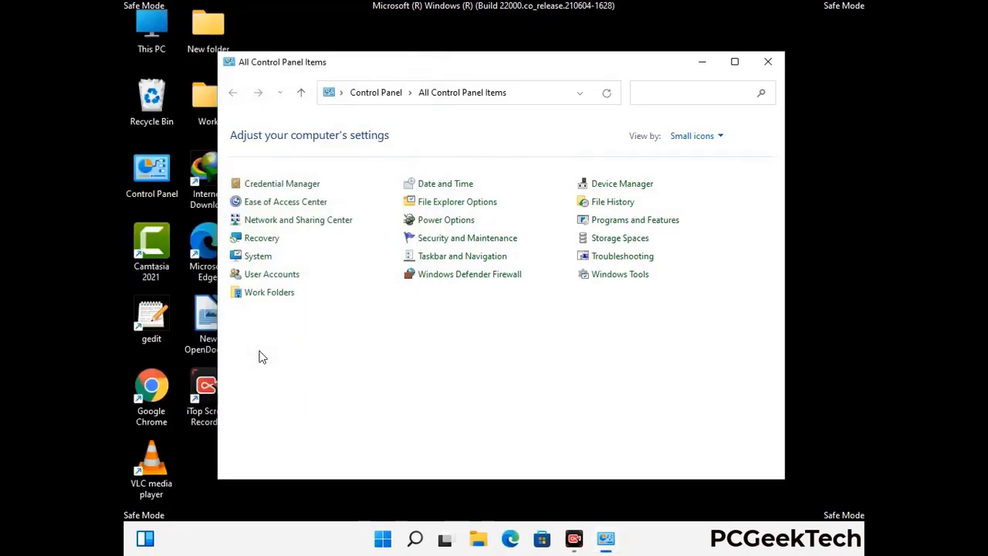
click(766, 63)
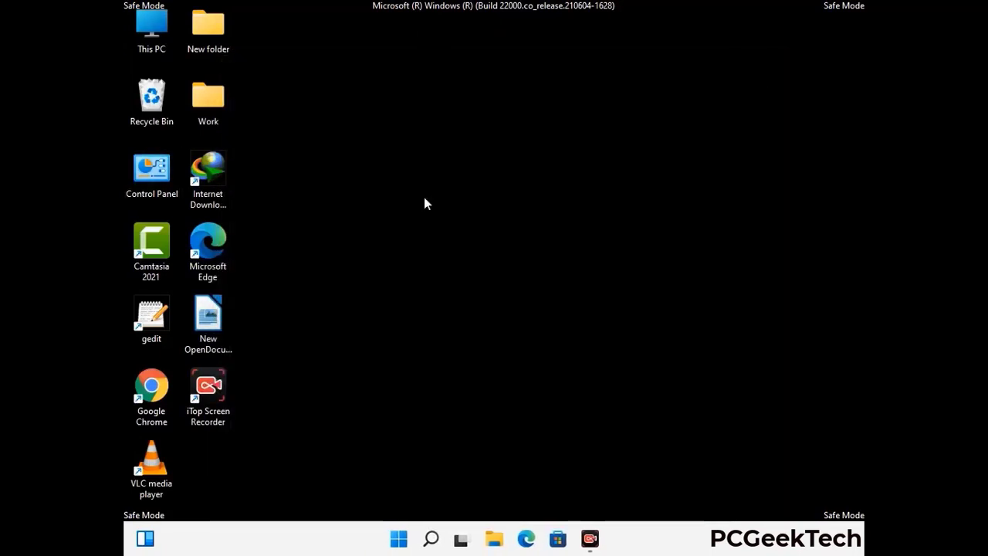
Browse from This PC into C:\Windows\System32.
double_click(146, 48)
double_click(432, 337)
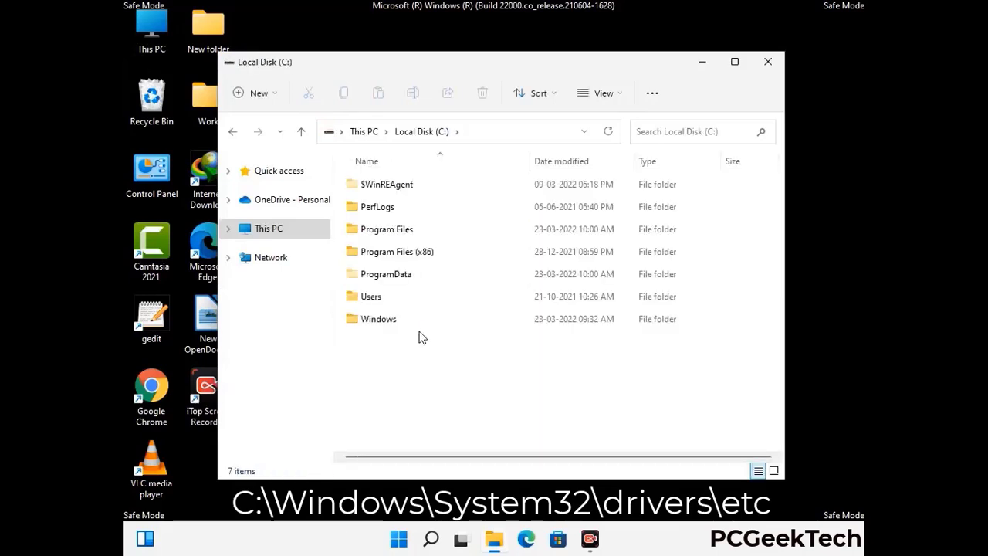
double_click(377, 319)
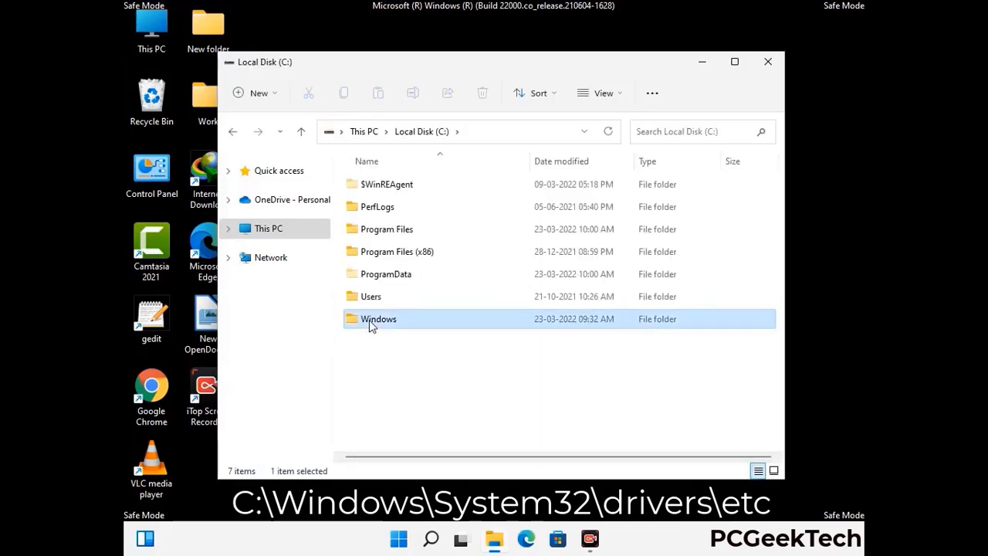
scroll(488, 333, down, 6)
scroll(487, 333, down, 12)
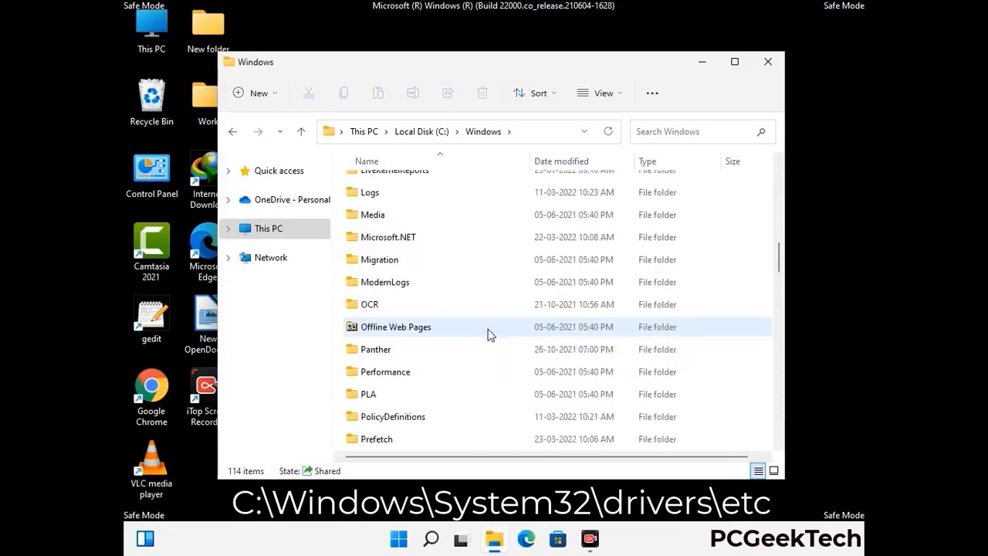
scroll(448, 339, down, 2)
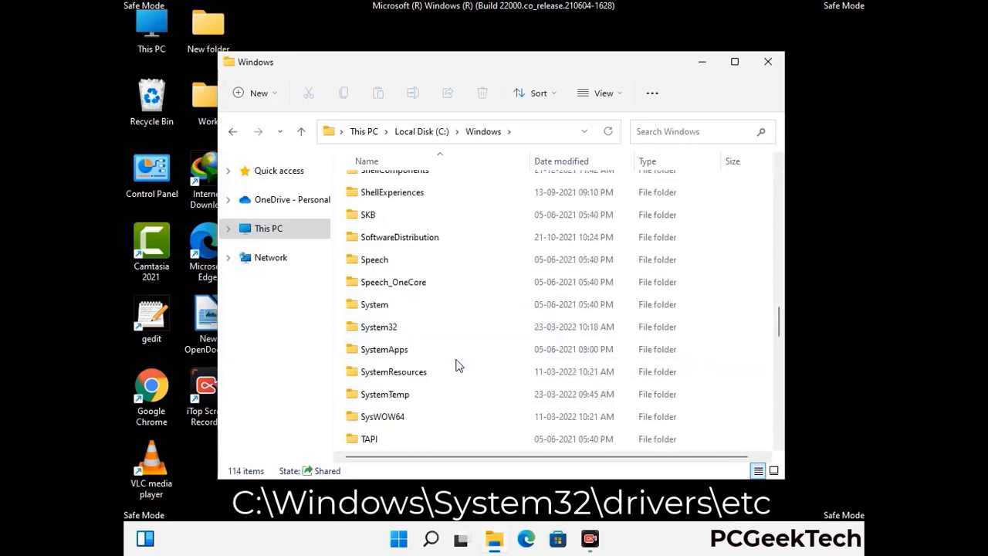
double_click(377, 327)
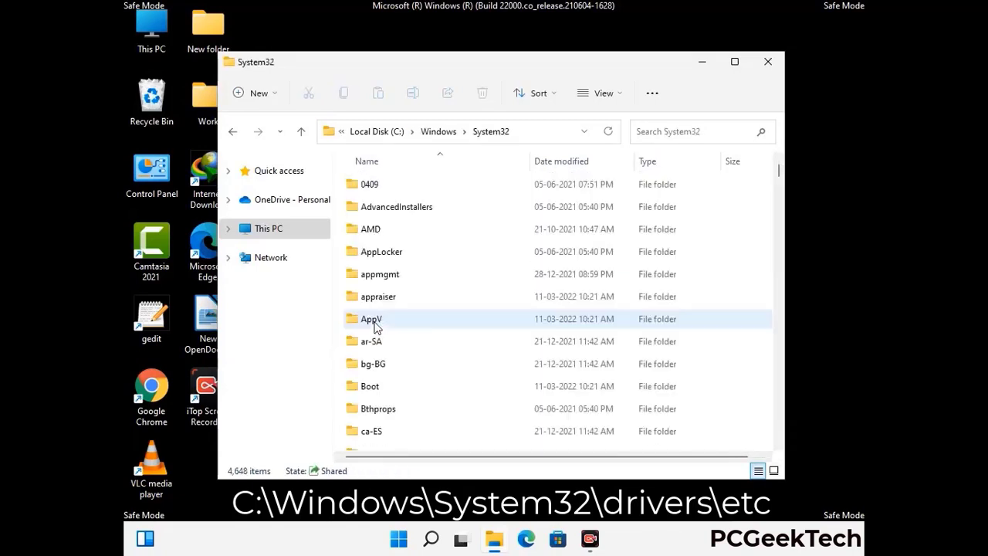
Go into drivers\etc and open the hosts file.
scroll(425, 328, down, 5)
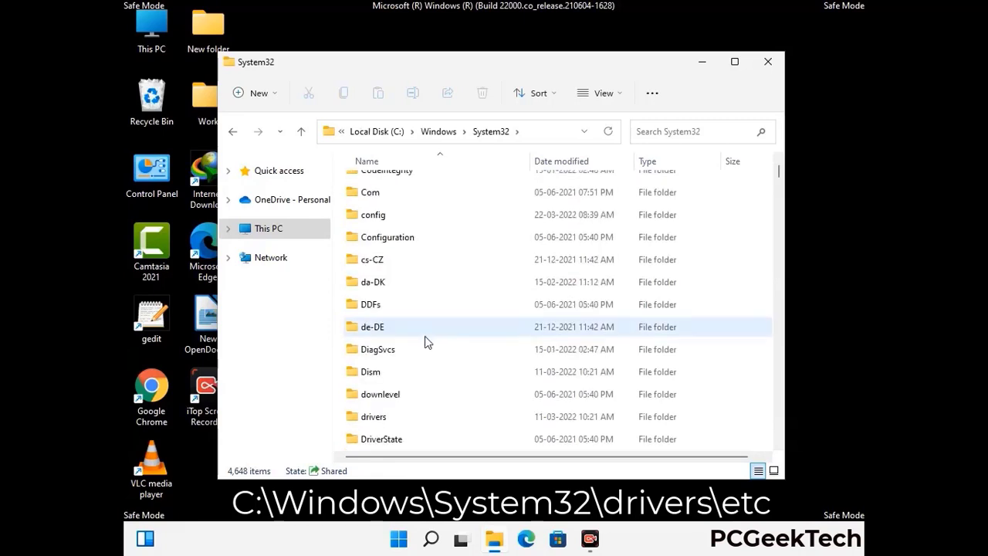
double_click(382, 419)
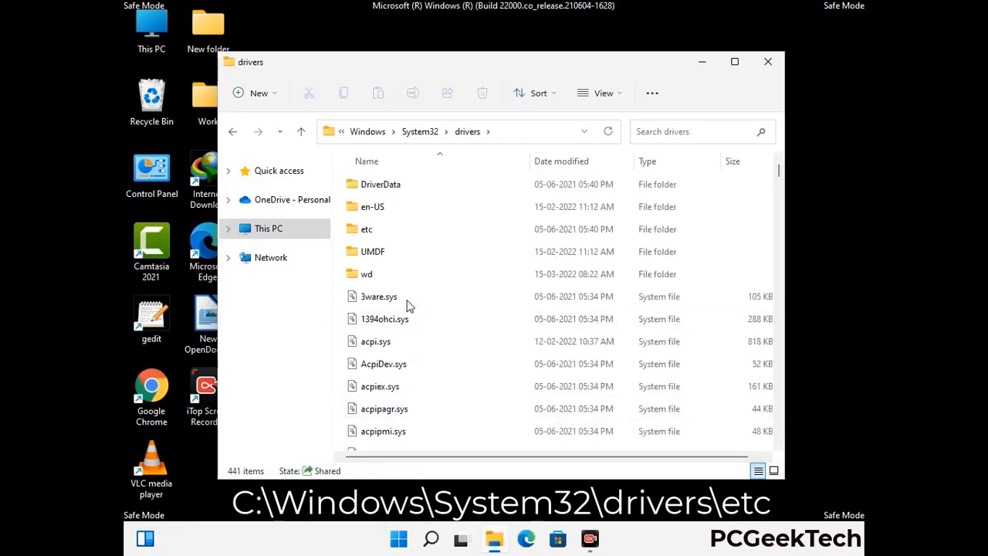
double_click(367, 228)
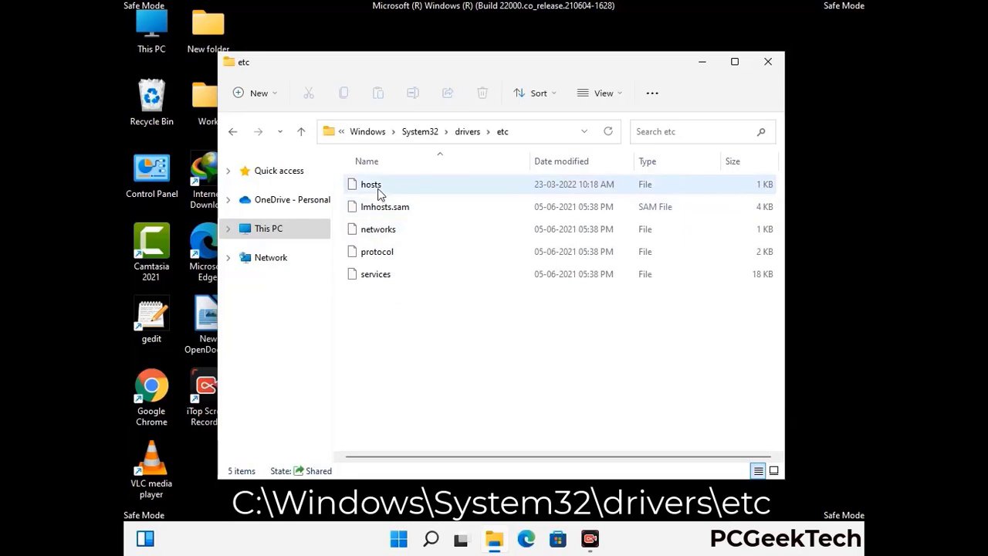
click(378, 194)
double_click(378, 194)
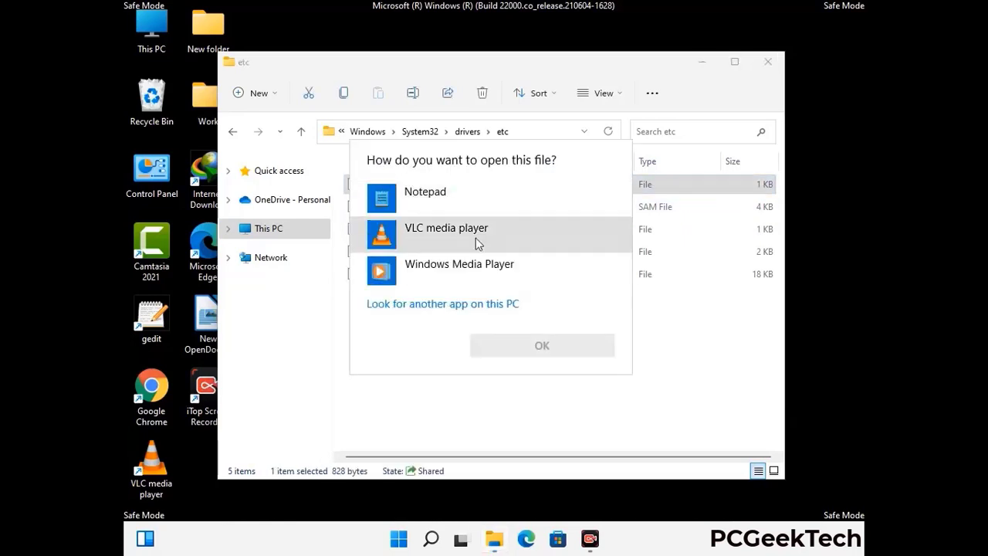
Open the hosts file in Notepad.
click(437, 198)
click(542, 346)
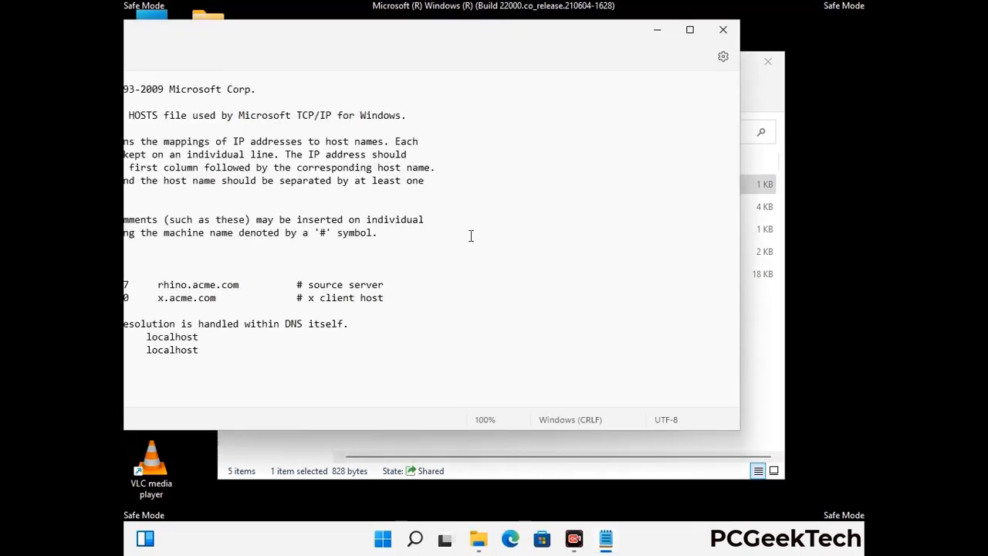
drag(380, 37, 524, 50)
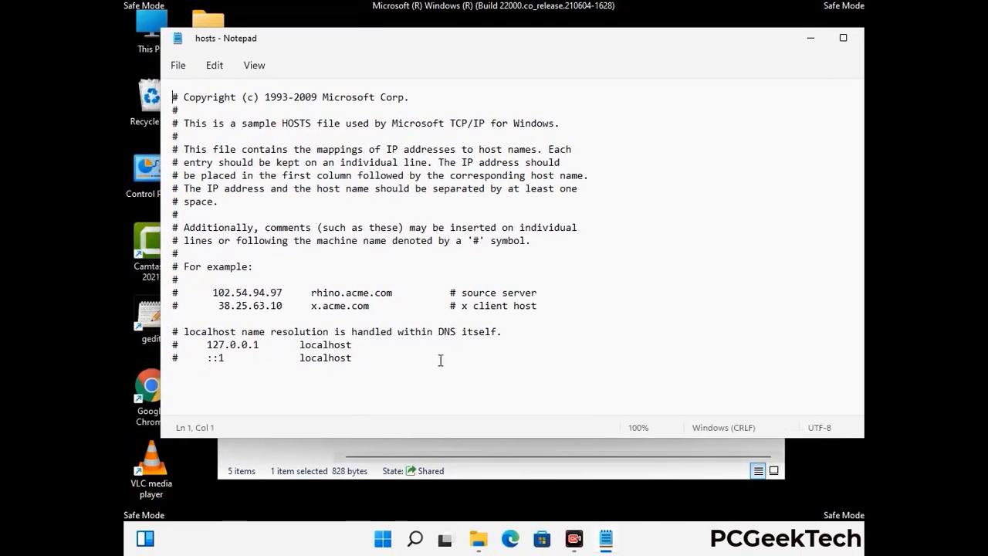
Add a new line after the last localhost entry and save hosts.
click(370, 358)
key(Return)
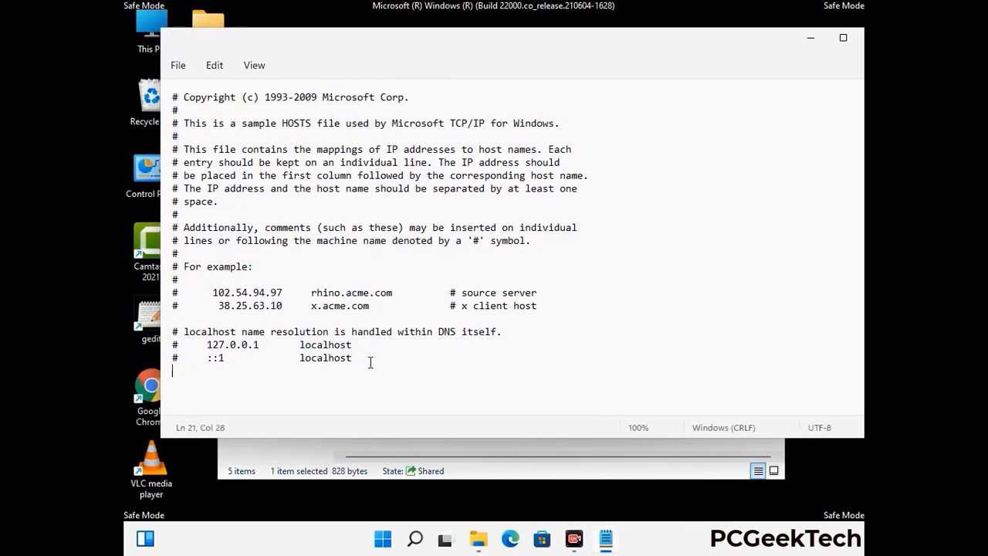
scroll(170, 353, down, 1)
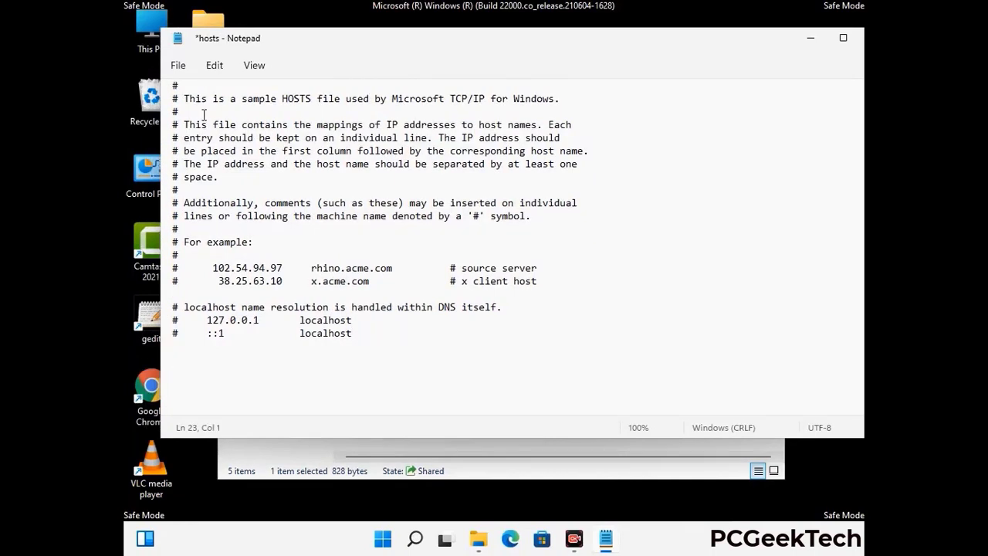
click(179, 68)
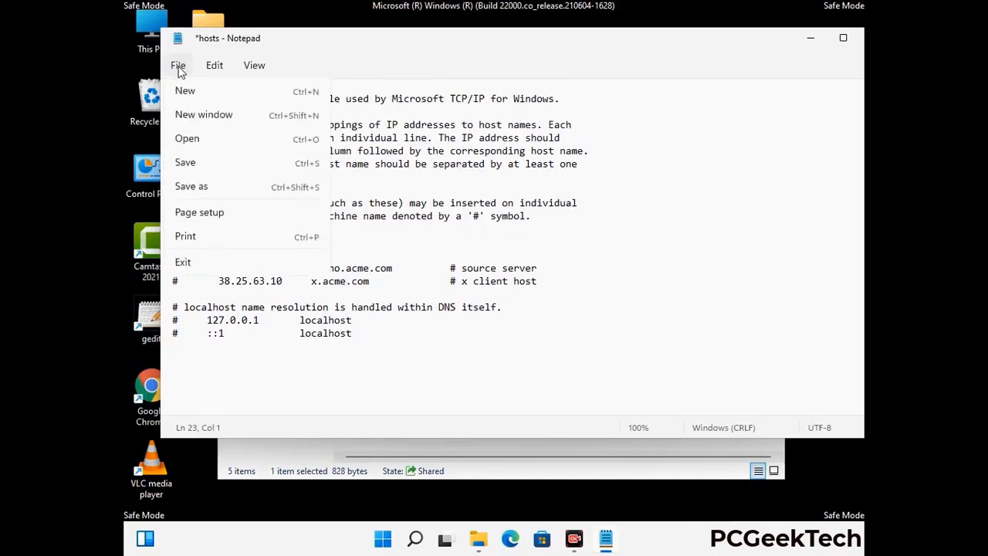
click(185, 163)
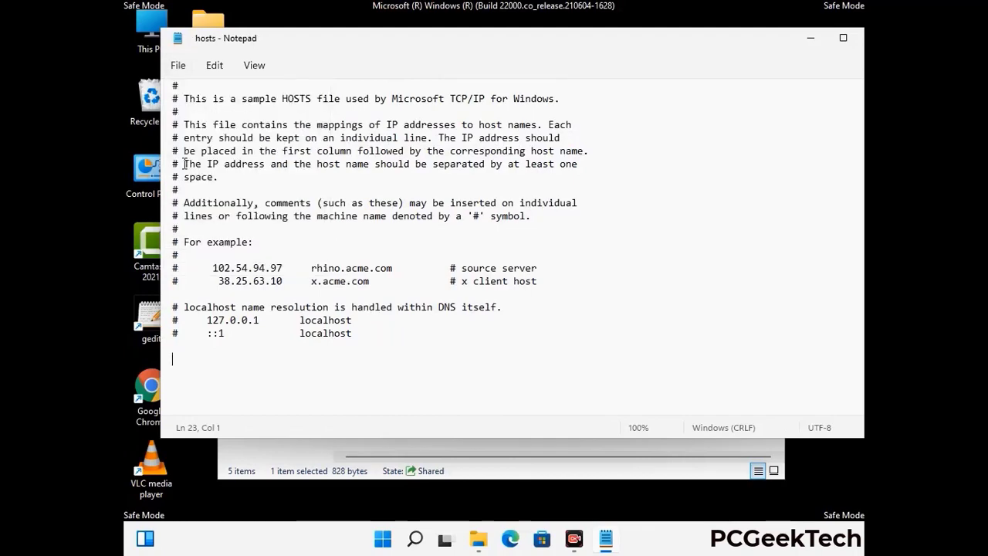
Close Notepad and the etc folder window.
drag(732, 44, 617, 44)
click(762, 44)
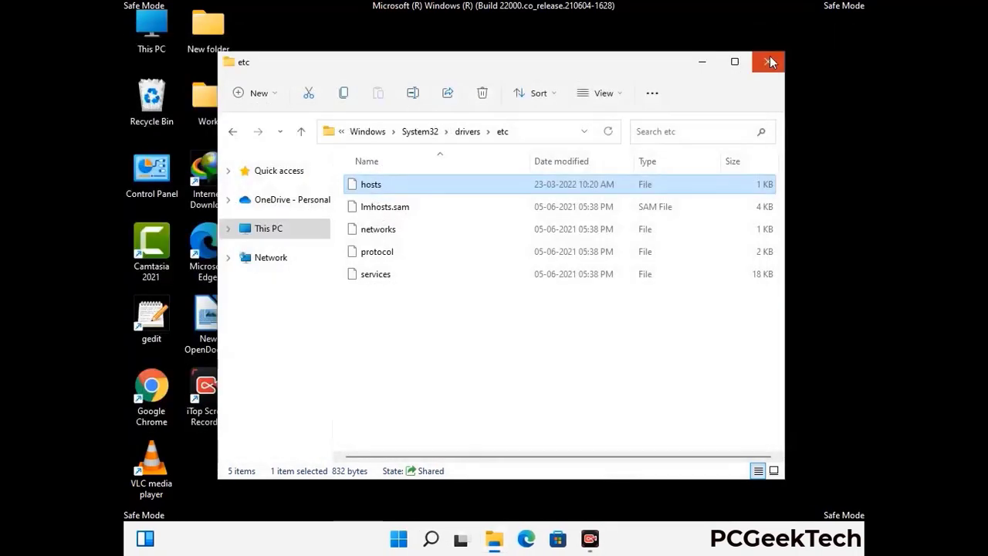
click(769, 56)
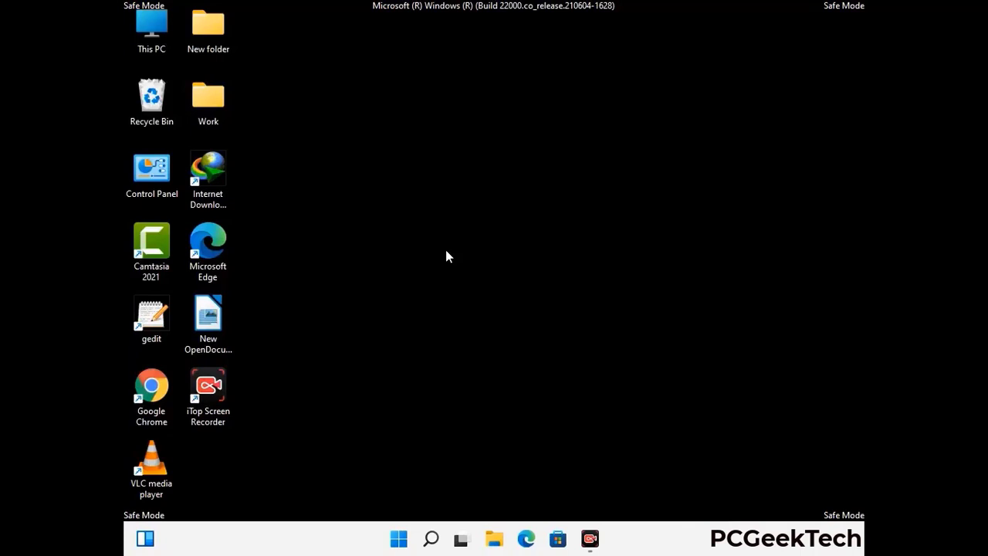
Open the AppData\Roaming folder with %appdata% from the Run box.
key(super+r)
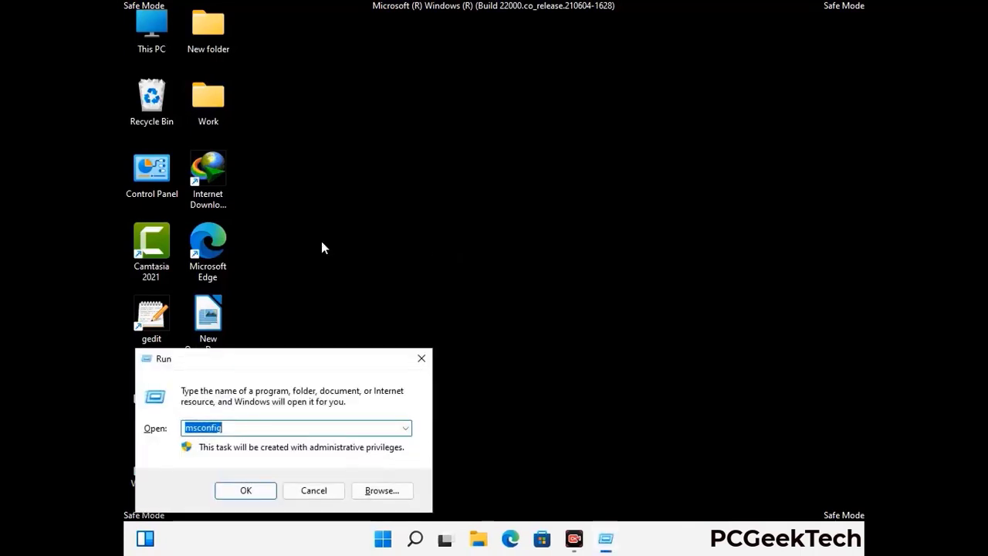
drag(284, 358, 460, 154)
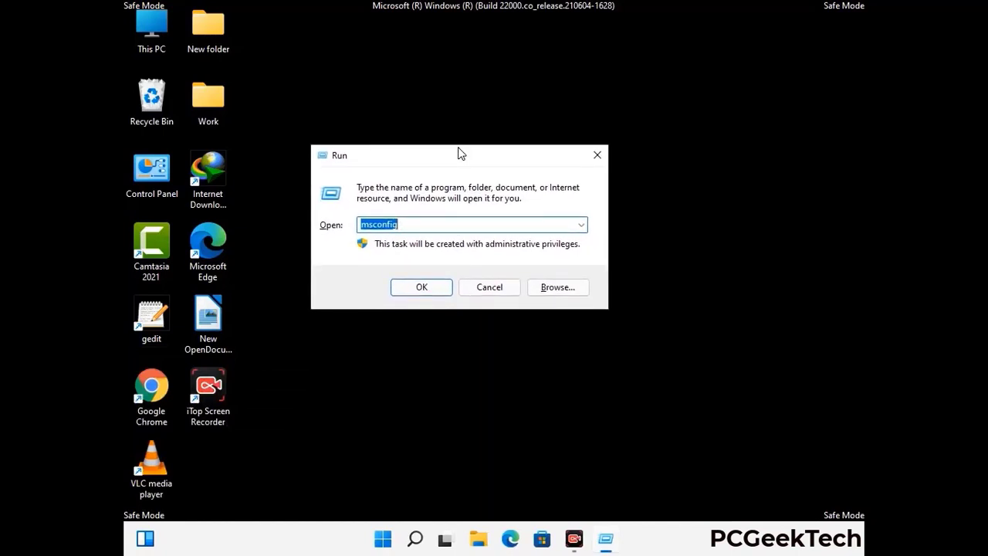
text(%)
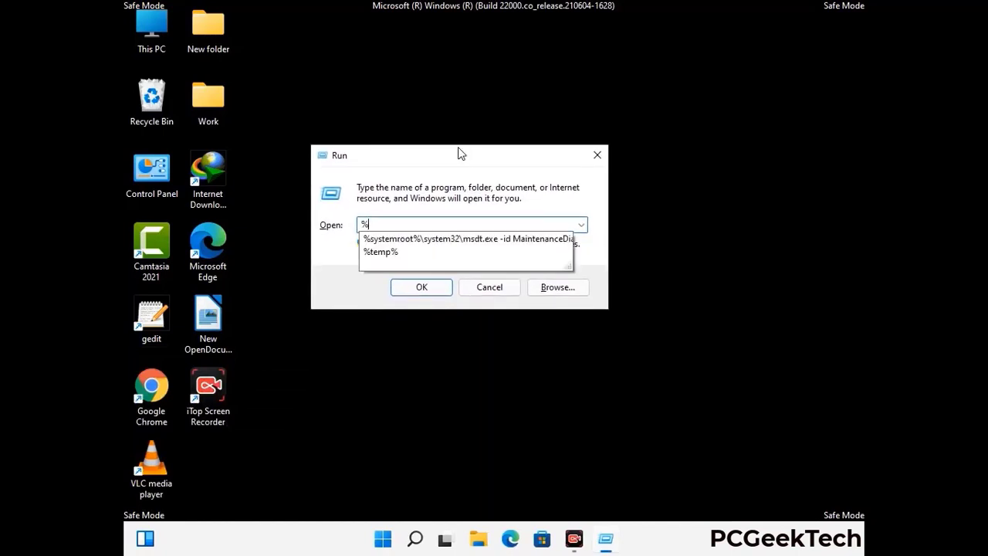
text(appd)
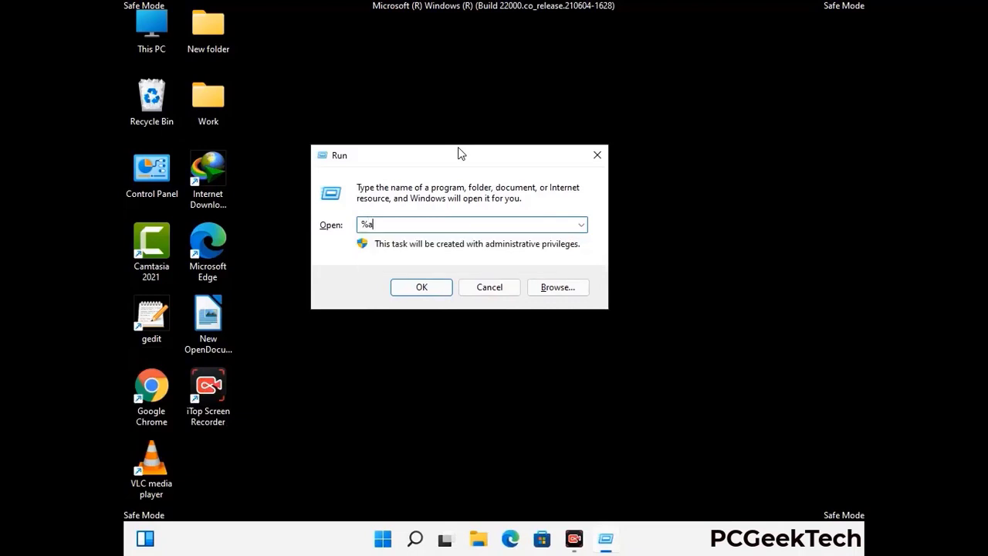
text(ata%)
key(Return)
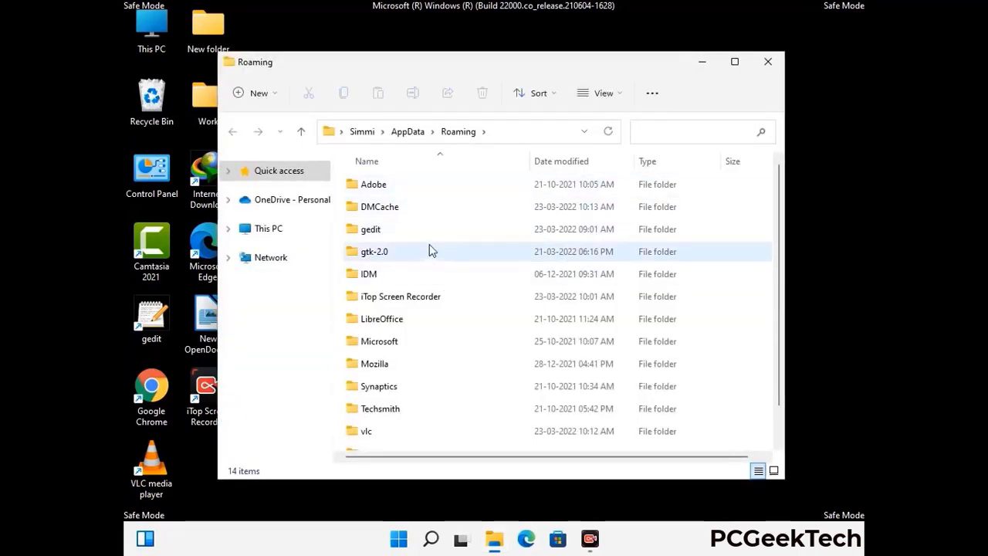
Delete the Zoom folder from Roaming and close the window.
scroll(463, 275, down, 1)
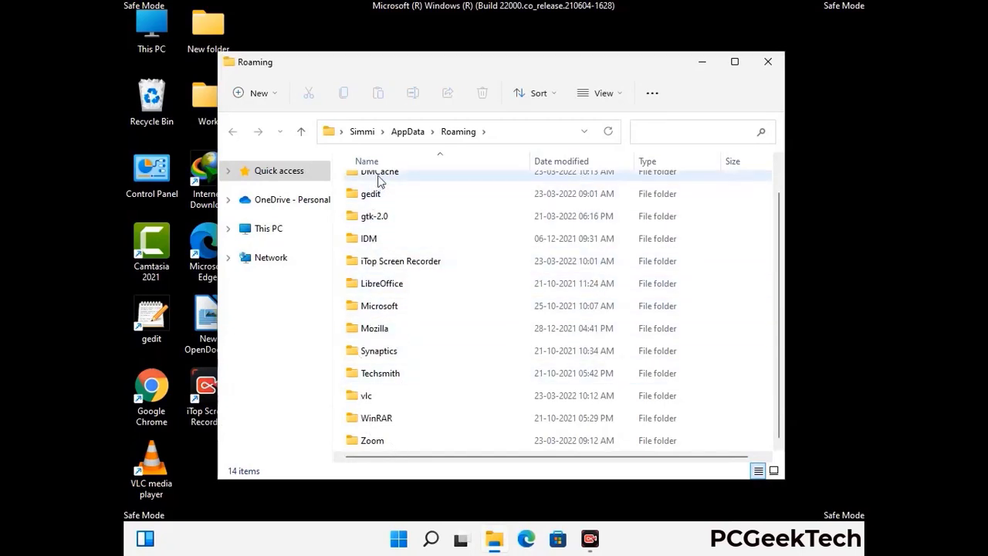
scroll(406, 271, up, 1)
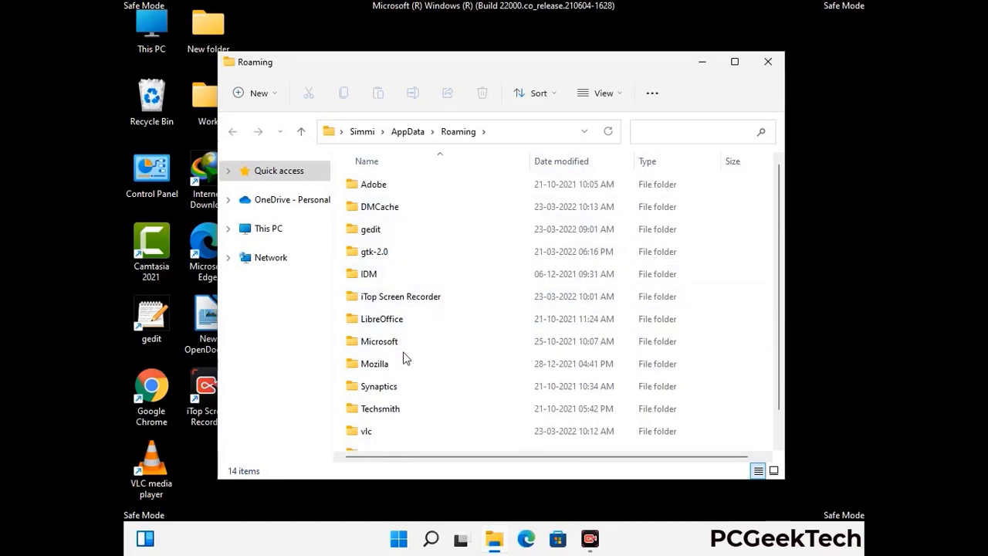
scroll(403, 351, down, 1)
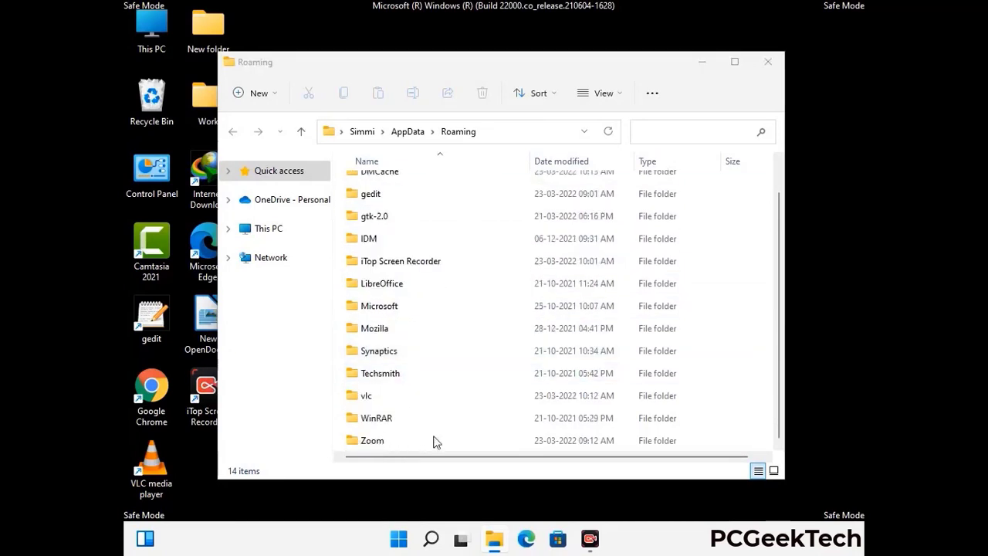
click(552, 437)
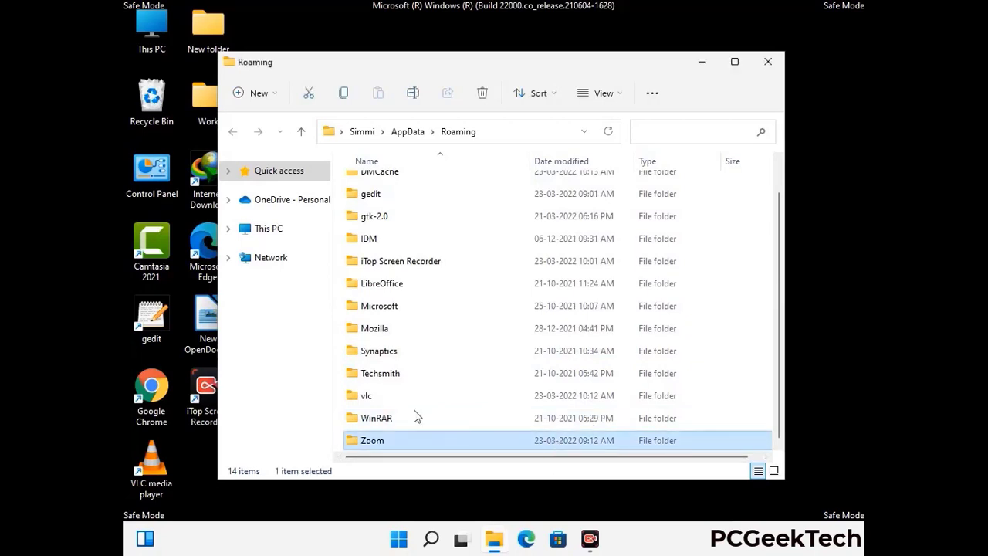
click(488, 100)
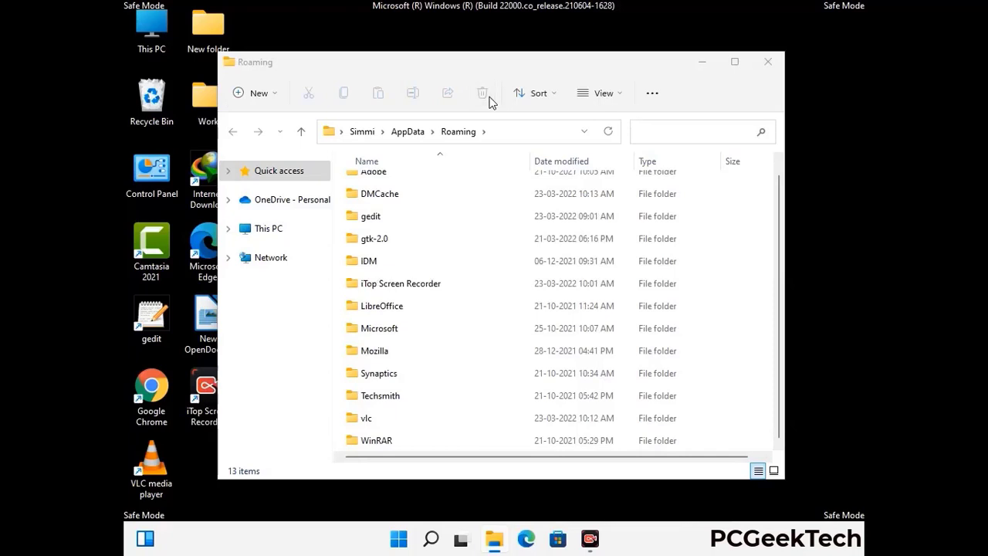
click(767, 63)
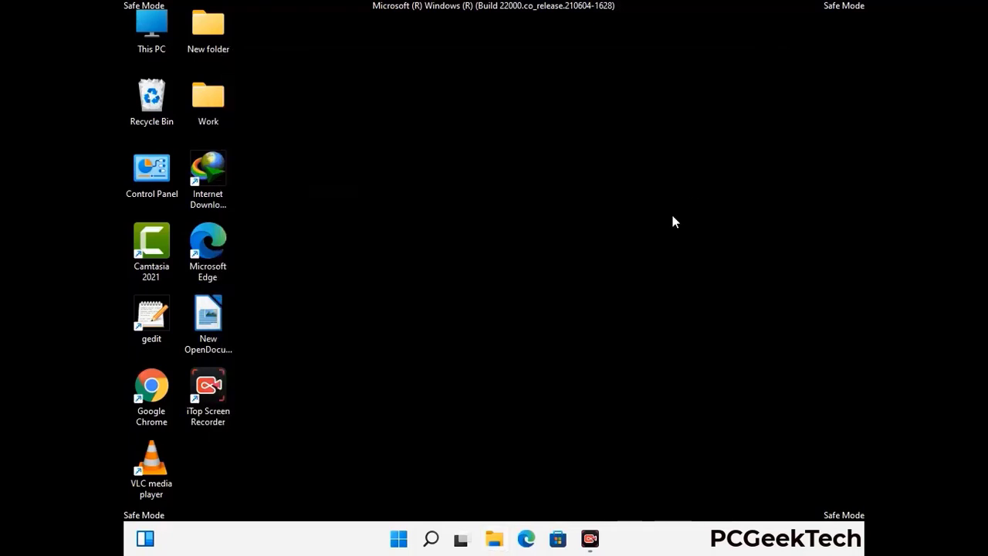
Open the AppData\Local folder with %LocalAppData% from the Run box.
key(super+r)
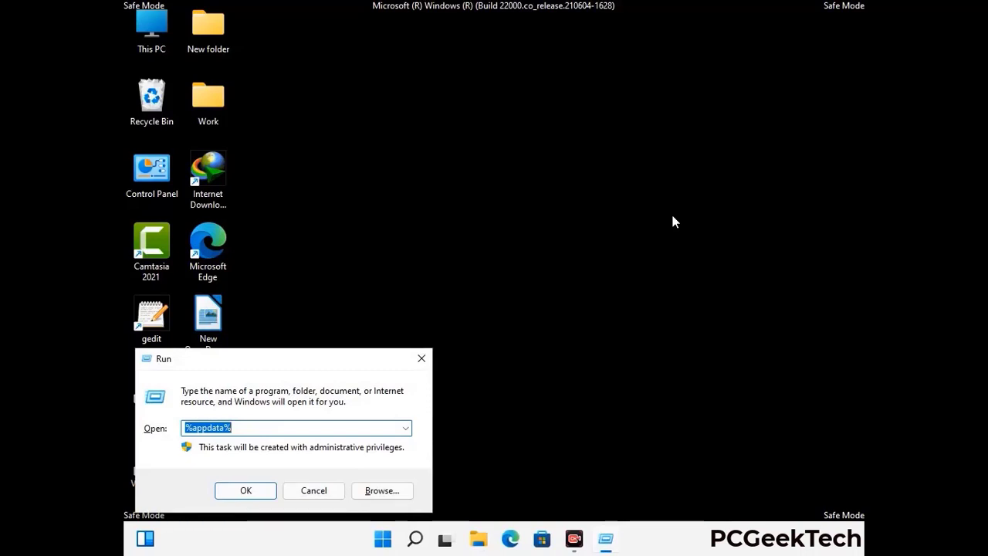
drag(309, 366, 517, 196)
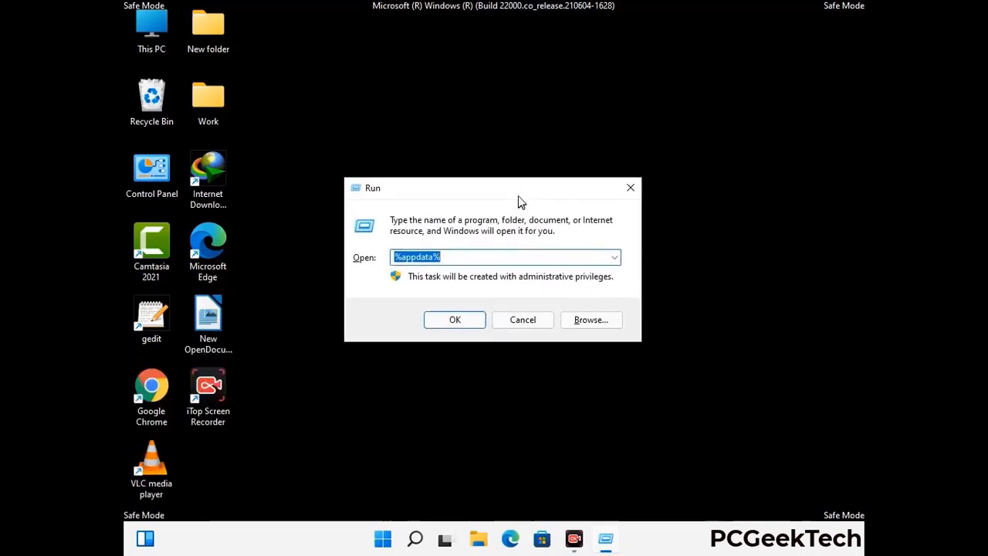
text(%Local)
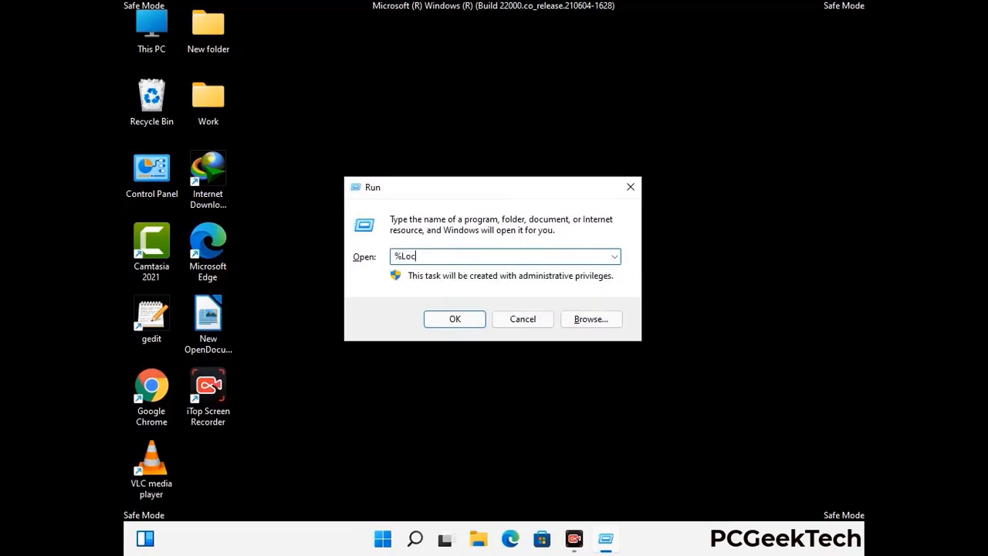
text(AppData%)
key(Return)
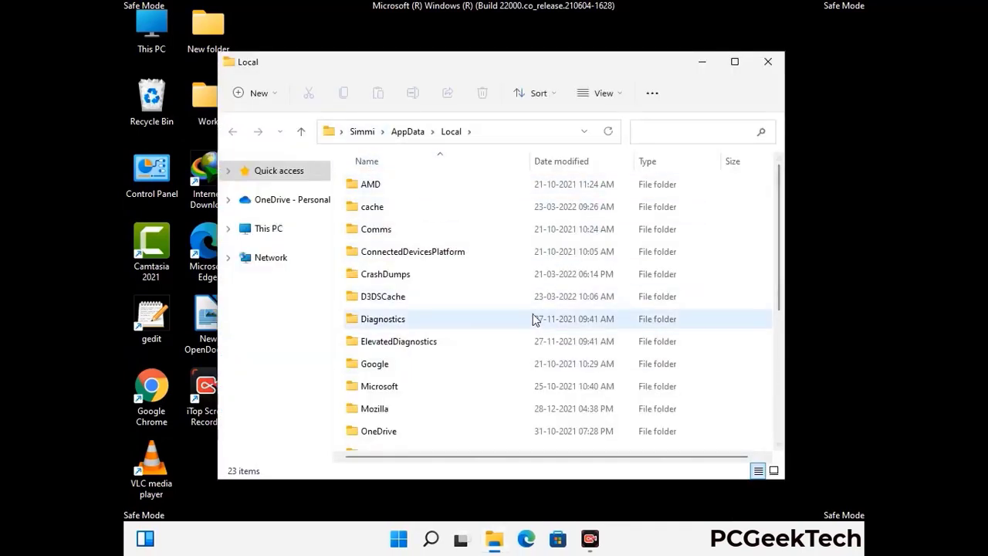
Delete the Mozilla folder from AppData\Local, leaving 22 items.
scroll(411, 343, down, 1)
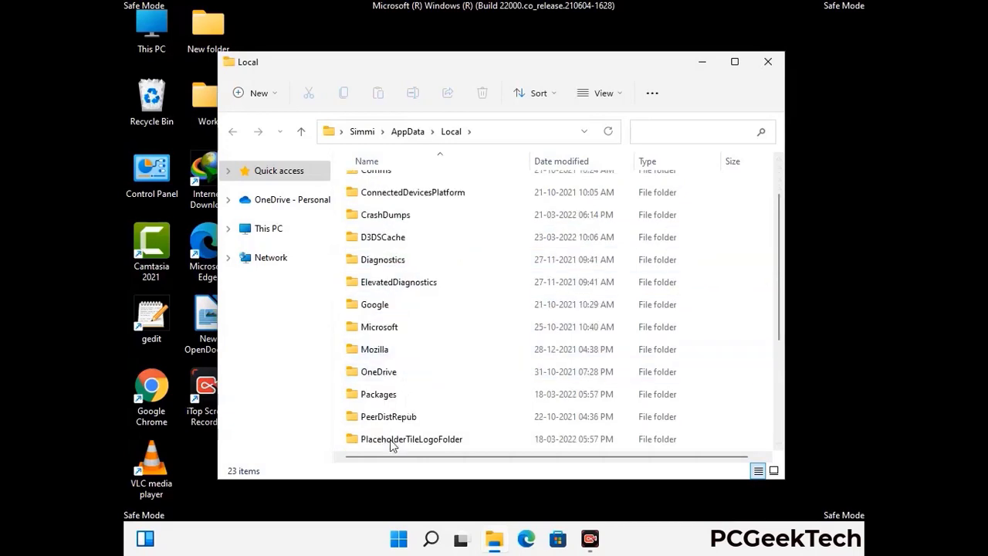
click(385, 353)
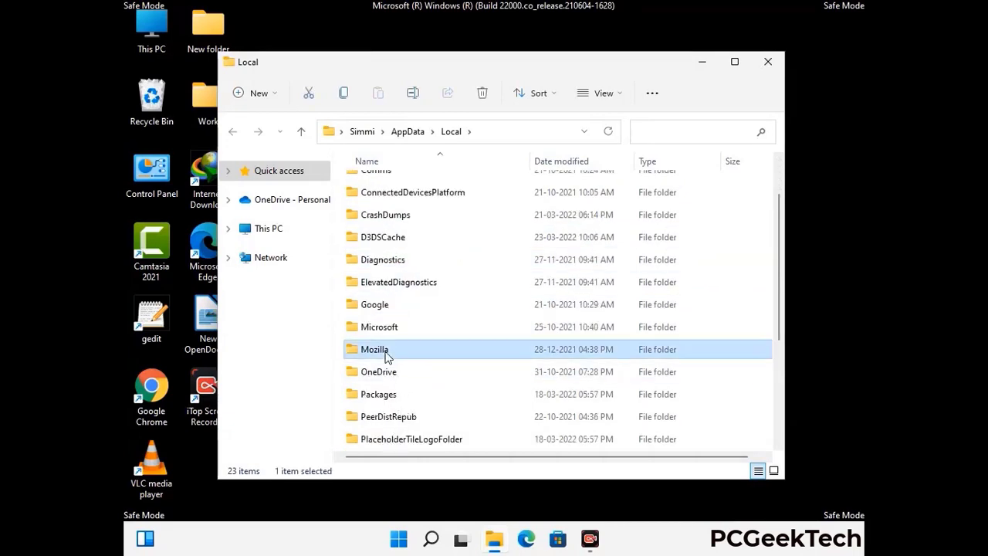
click(481, 96)
click(481, 93)
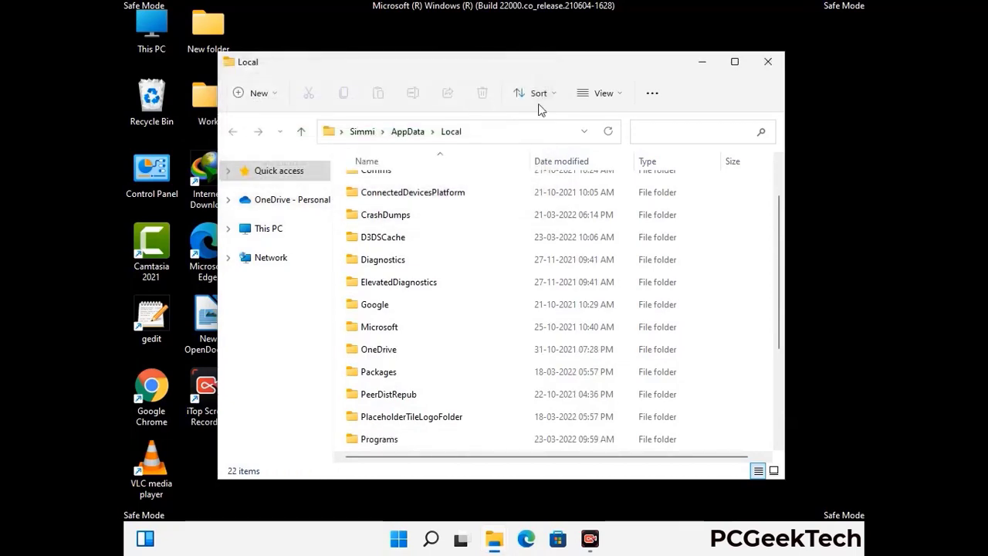
Close the Local folder window and open C:\ProgramData via %ProgramData%.
click(769, 70)
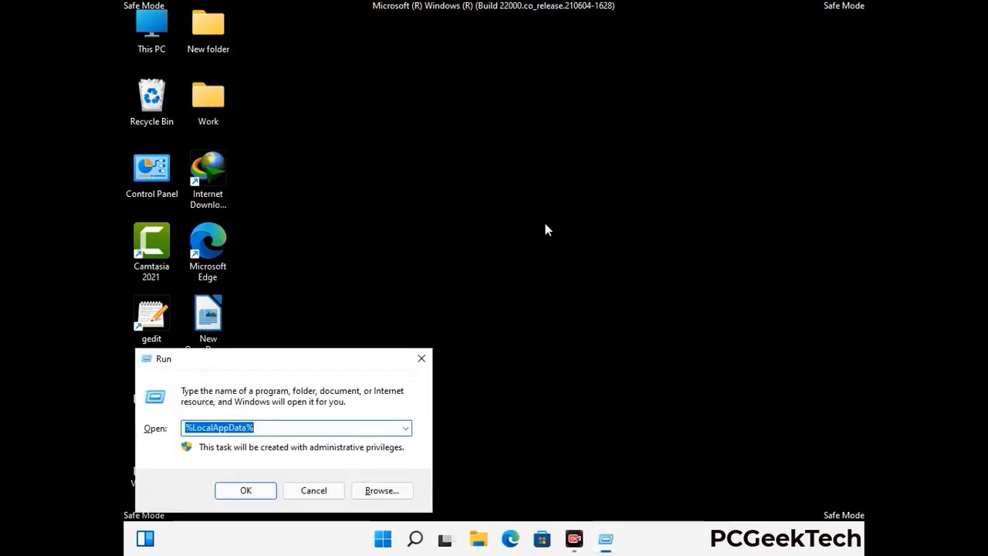
drag(249, 371, 453, 207)
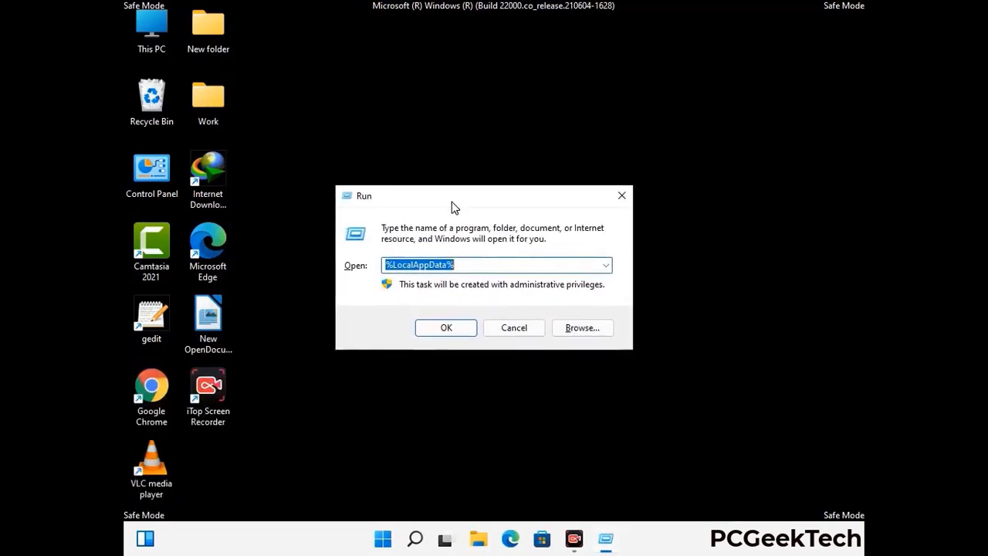
text(%)
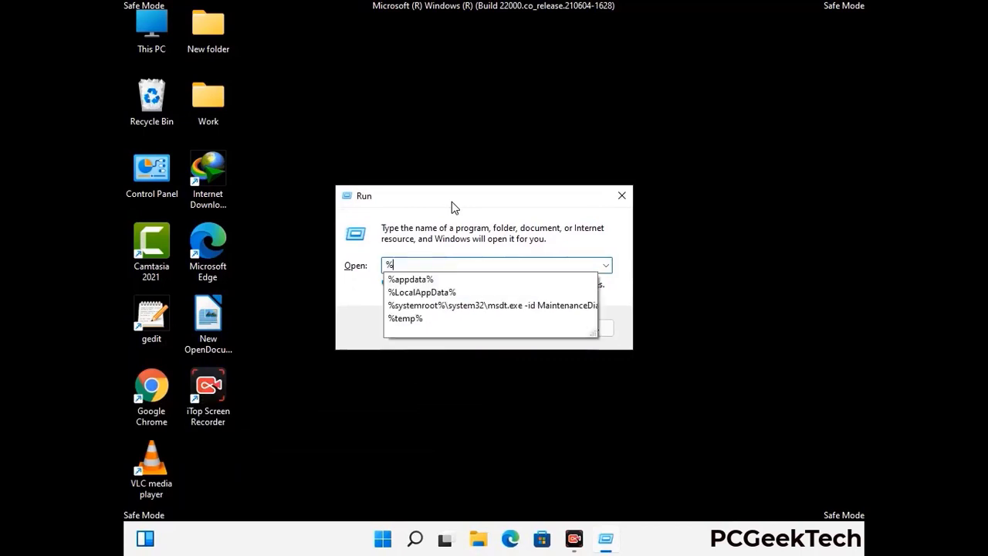
text(Pro)
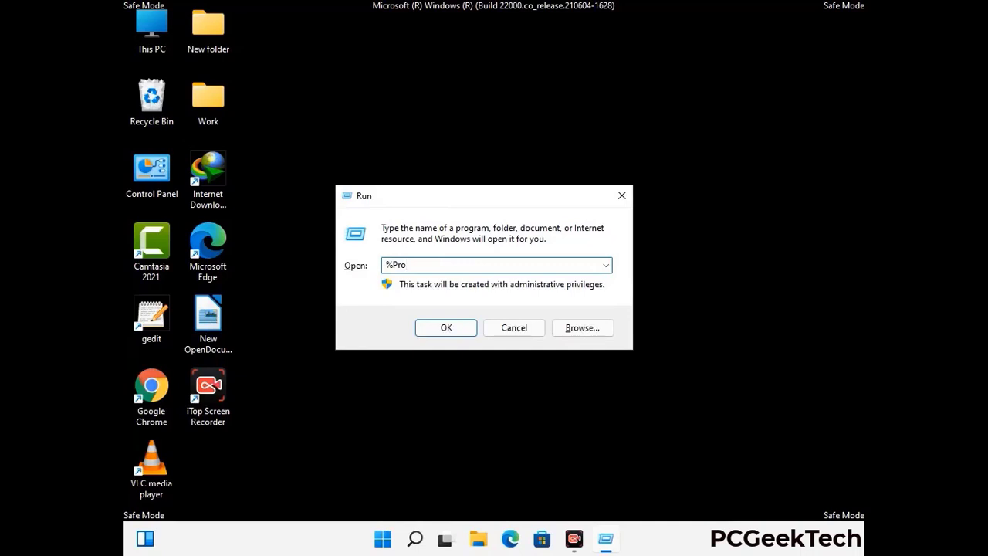
text(gramData%)
key(Return)
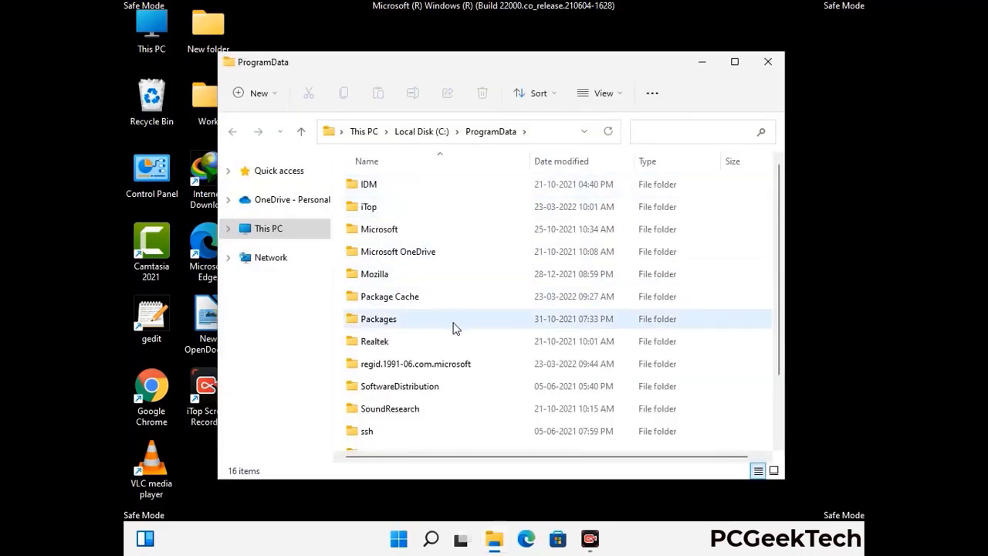
Delete the Mozilla folder from ProgramData, leaving 15 items, and close the window.
scroll(452, 326, down, 2)
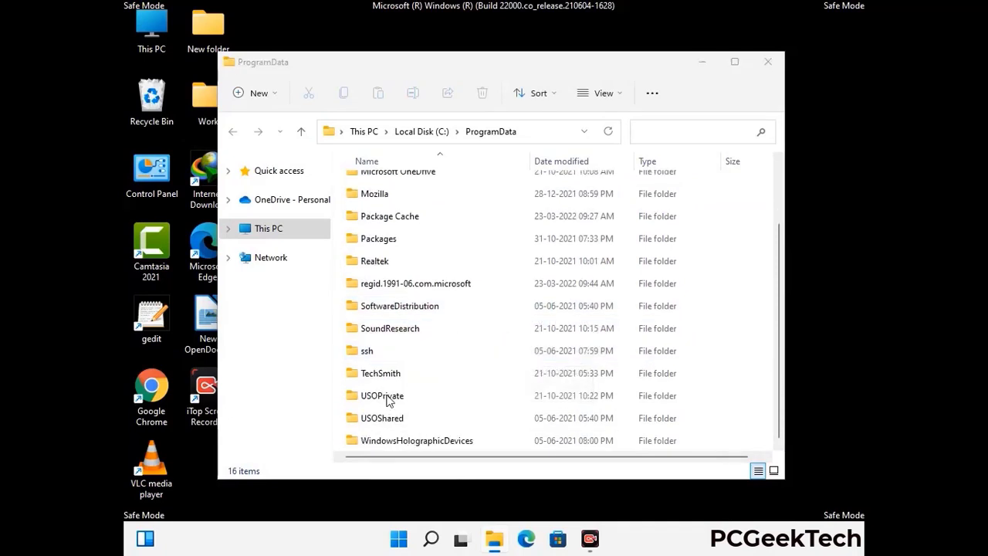
click(385, 194)
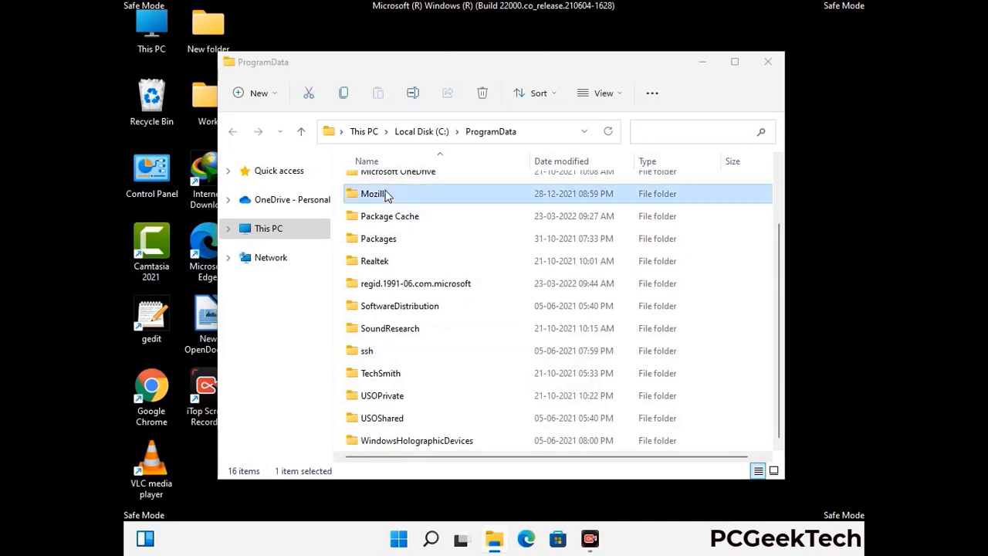
click(483, 93)
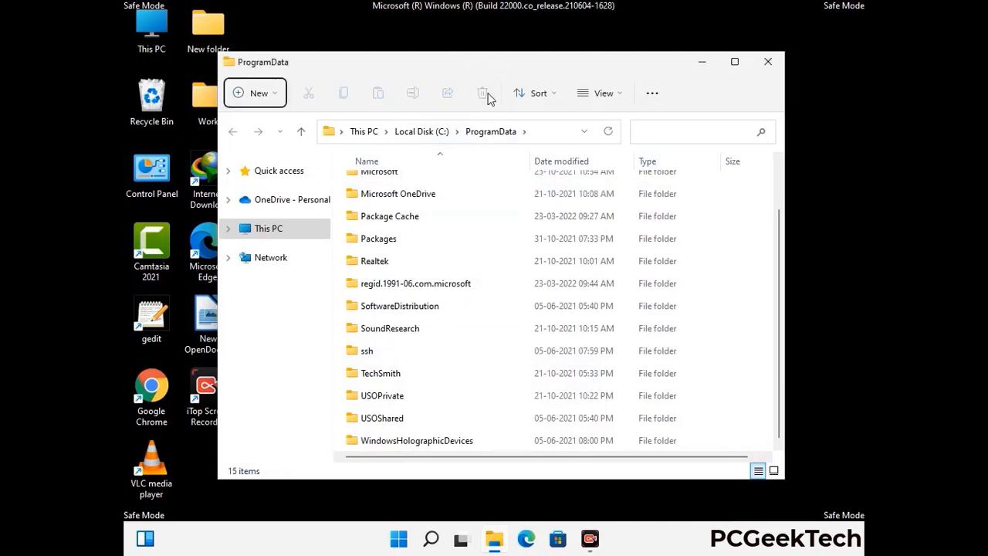
scroll(507, 320, up, 2)
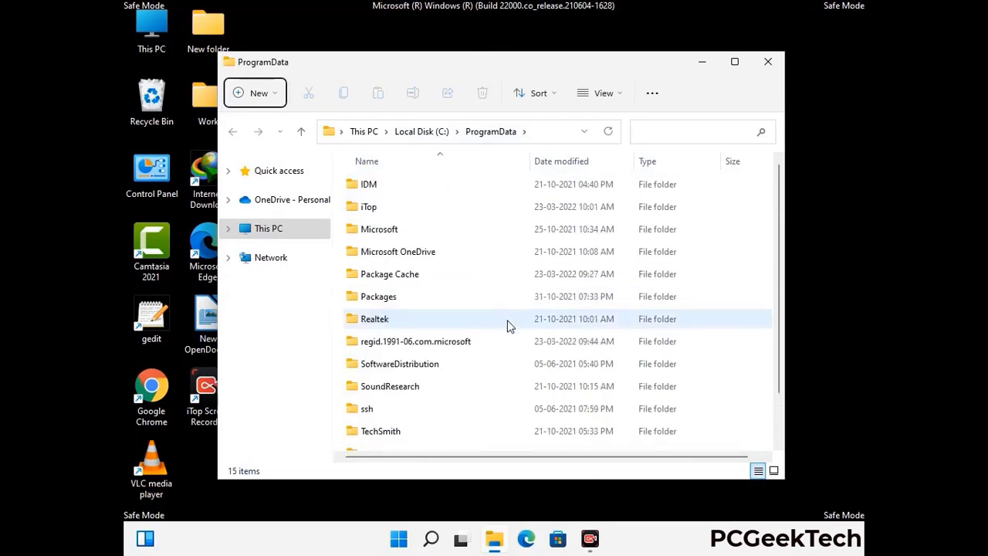
click(771, 62)
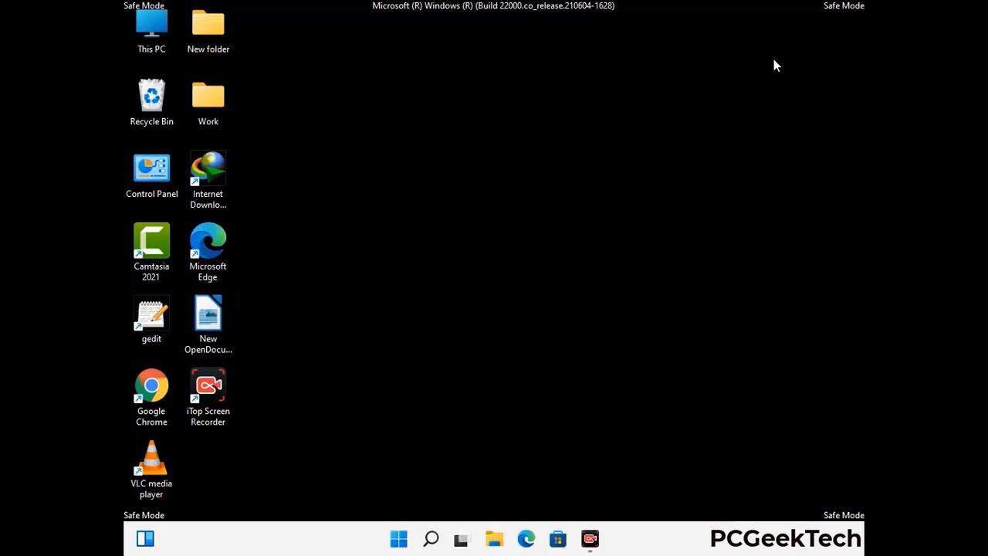
key(super+r)
drag(322, 358, 516, 200)
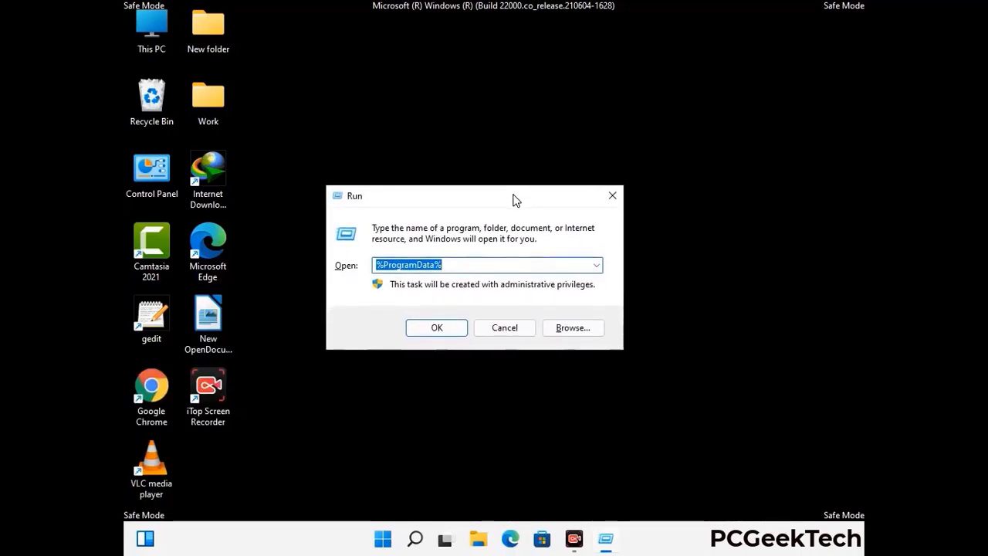
text(%Win)
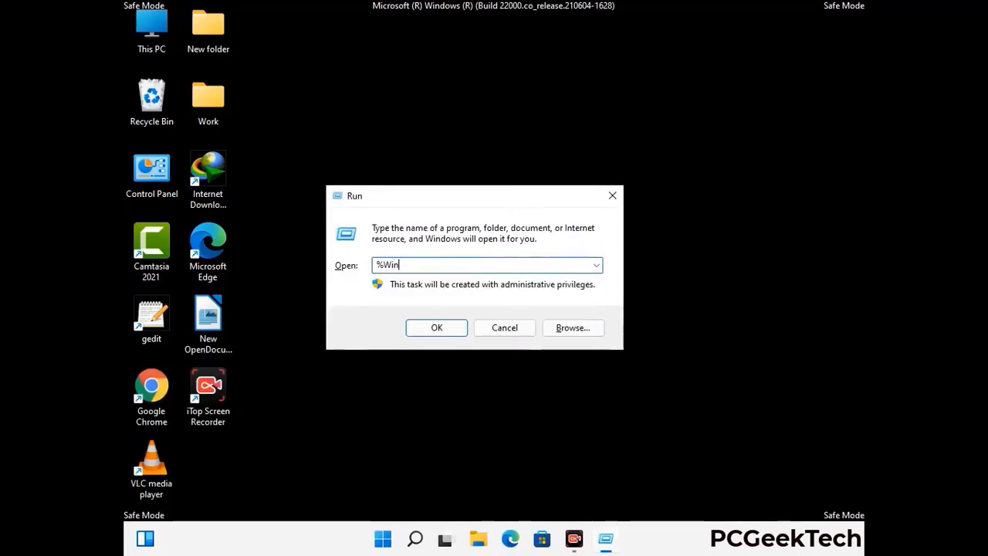
text(Dir%)
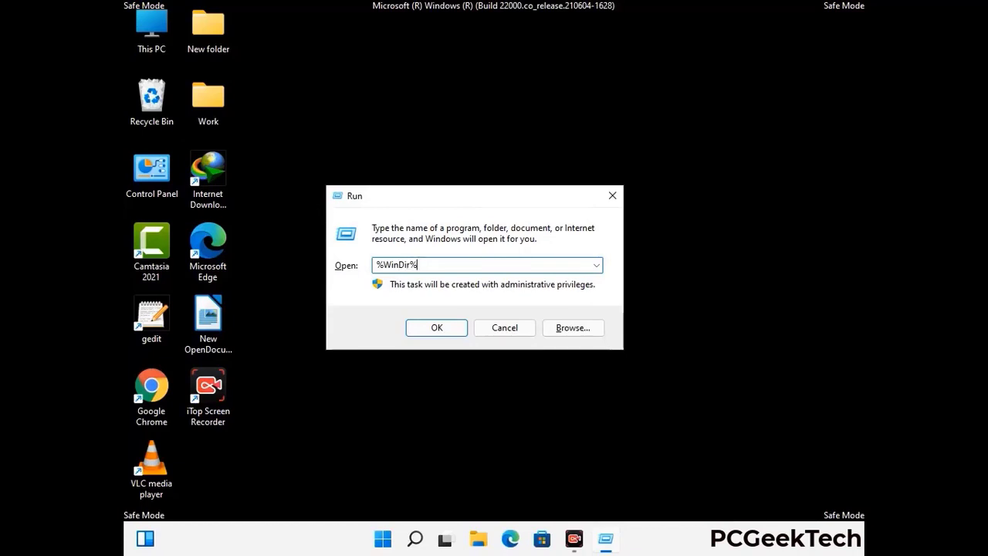
key(Return)
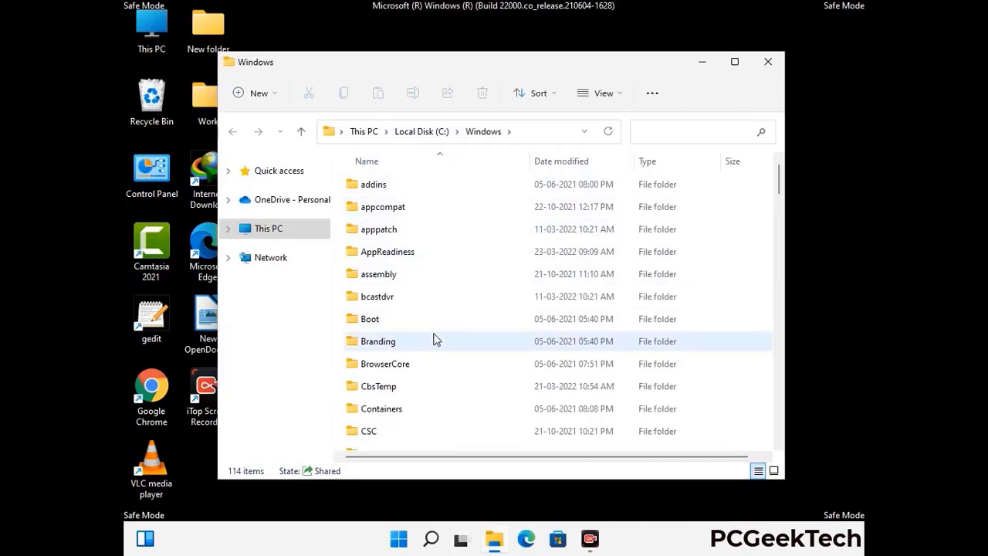
scroll(433, 339, down, 1)
scroll(434, 342, down, 3)
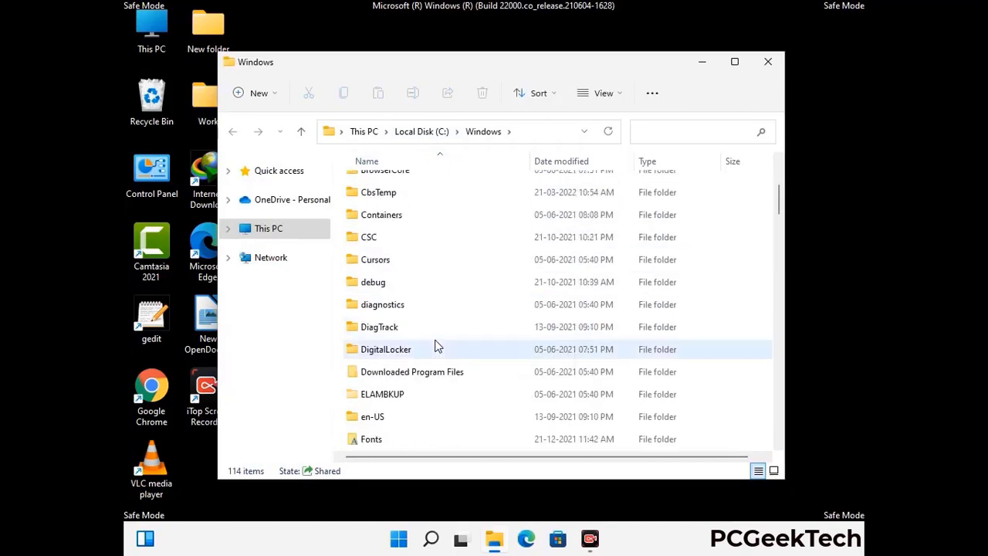
scroll(434, 346, down, 5)
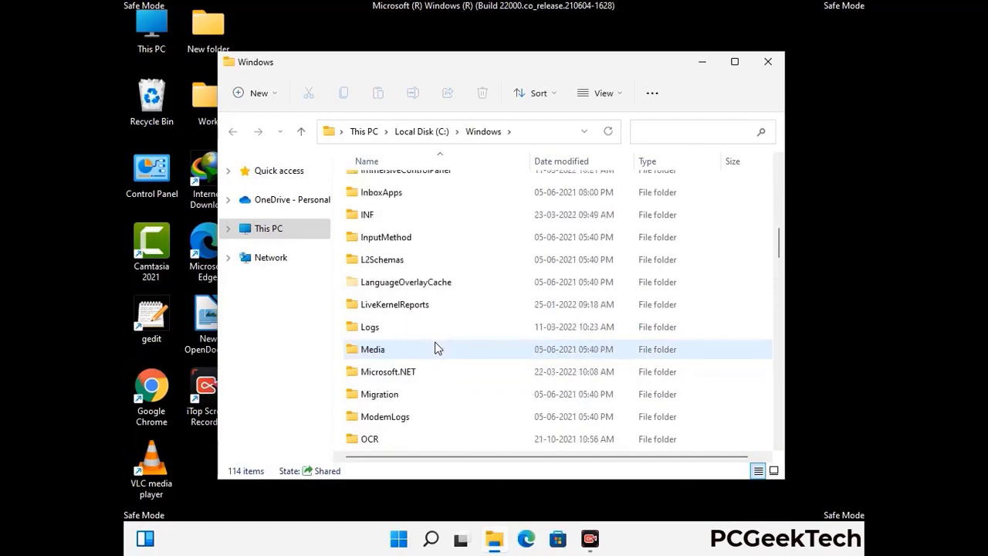
scroll(434, 348, down, 1)
scroll(434, 348, down, 8)
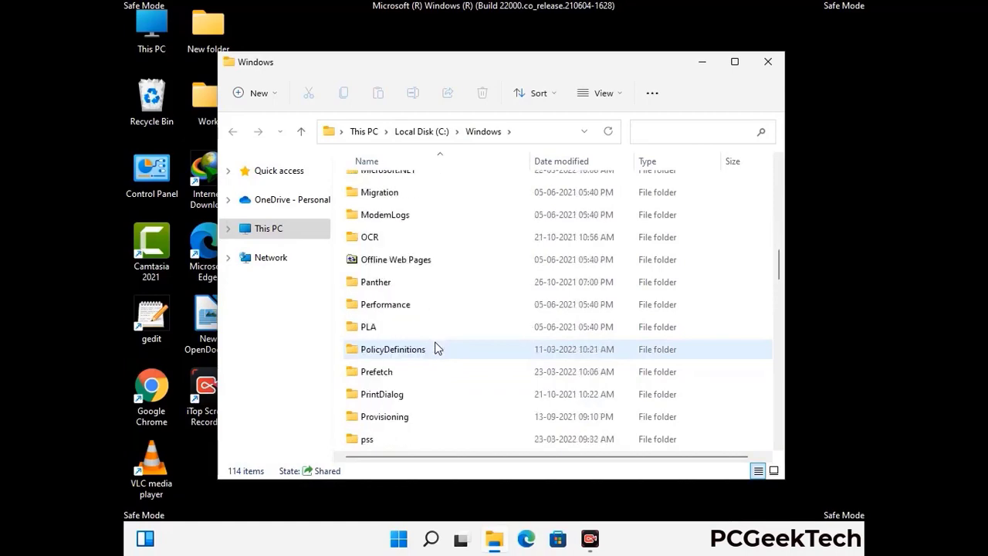
scroll(434, 348, down, 6)
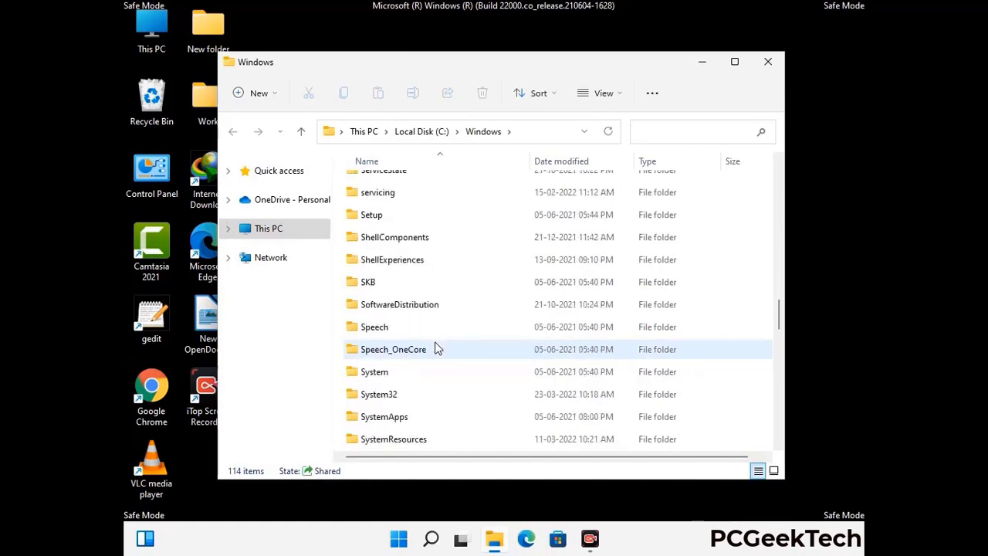
scroll(434, 348, down, 2)
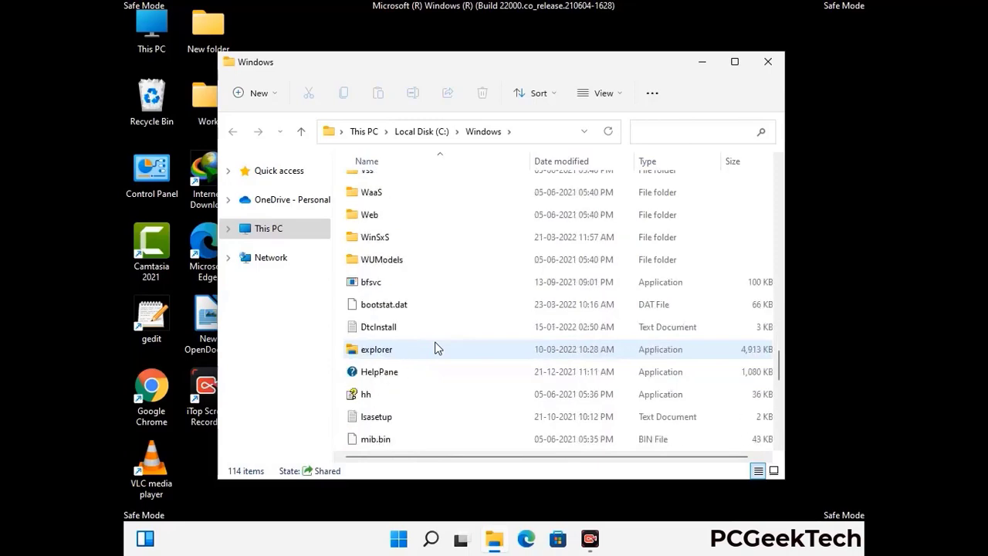
scroll(434, 348, down, 6)
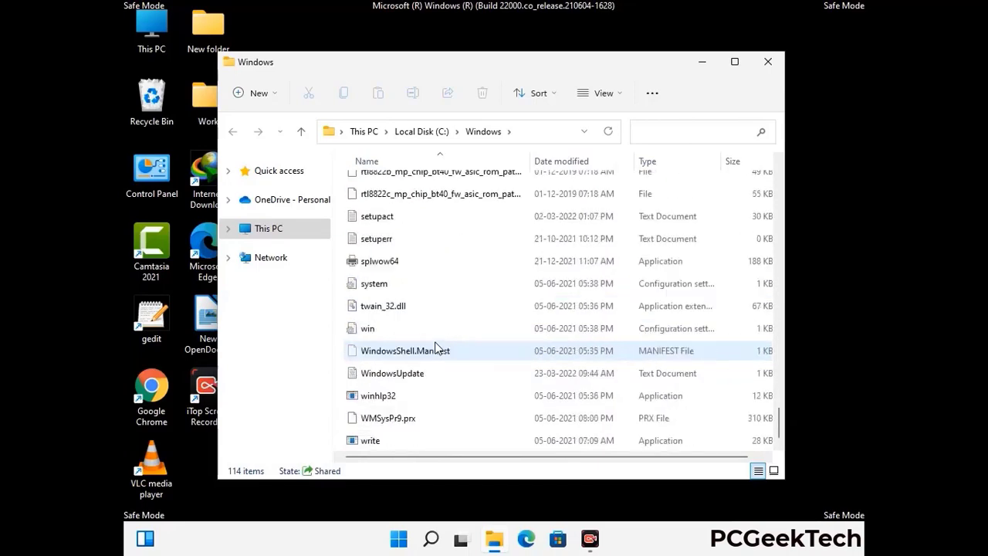
scroll(435, 348, up, 8)
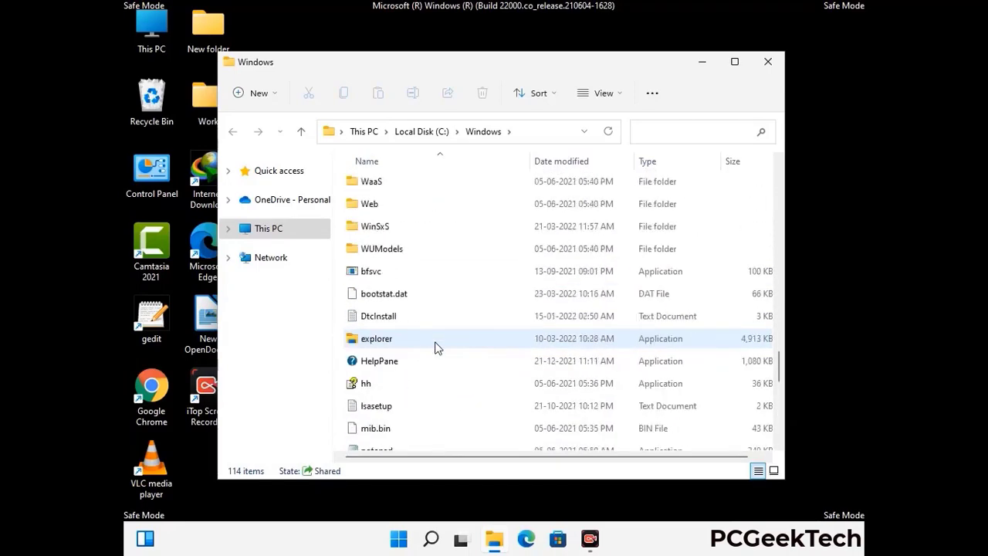
scroll(434, 348, up, 4)
scroll(434, 348, up, 3)
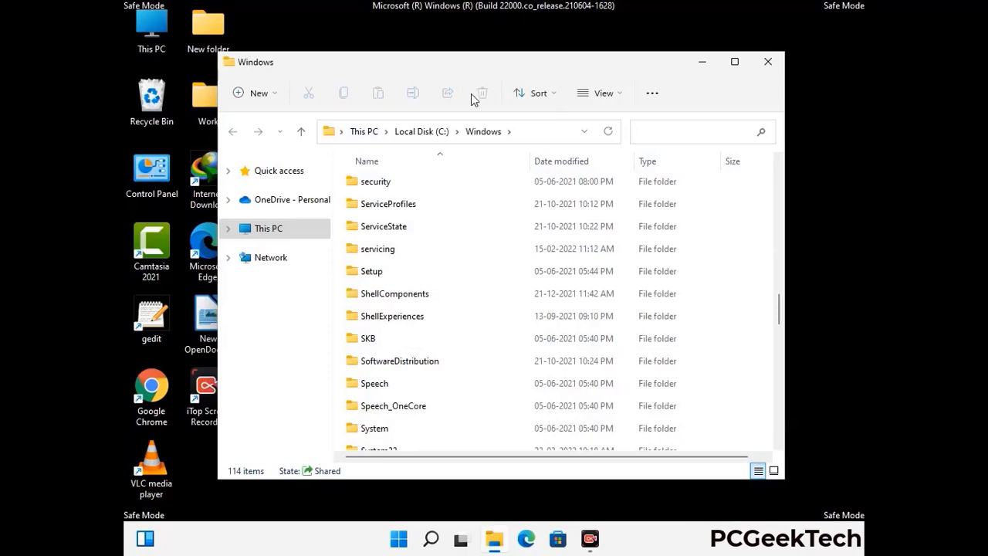
click(773, 64)
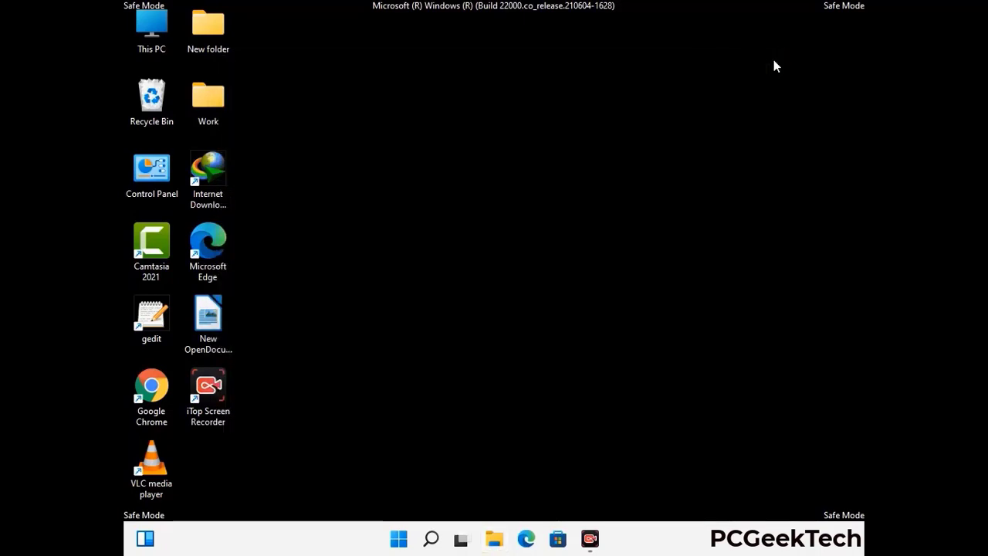
Open the user's Temp folder with %temp% from the Run box.
key(super+r)
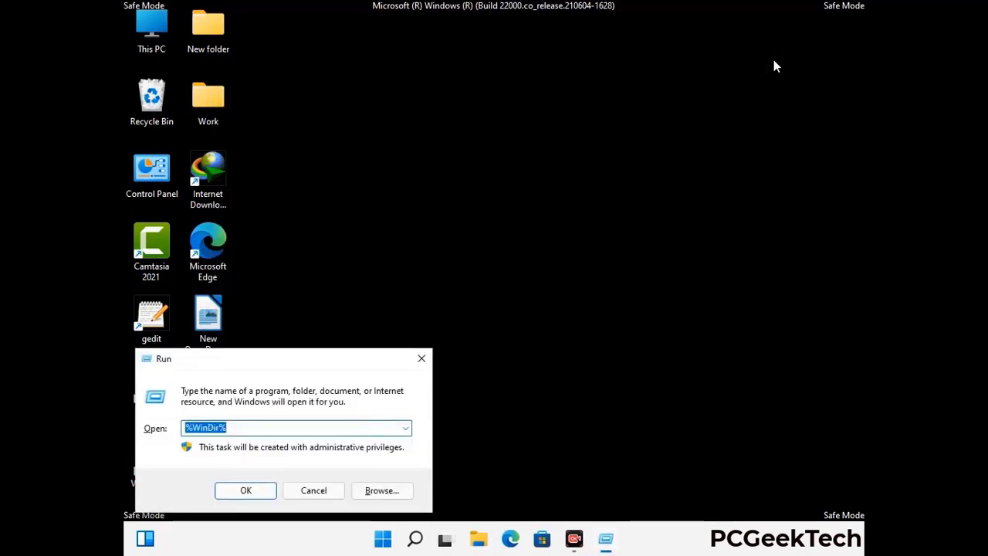
drag(327, 362, 558, 128)
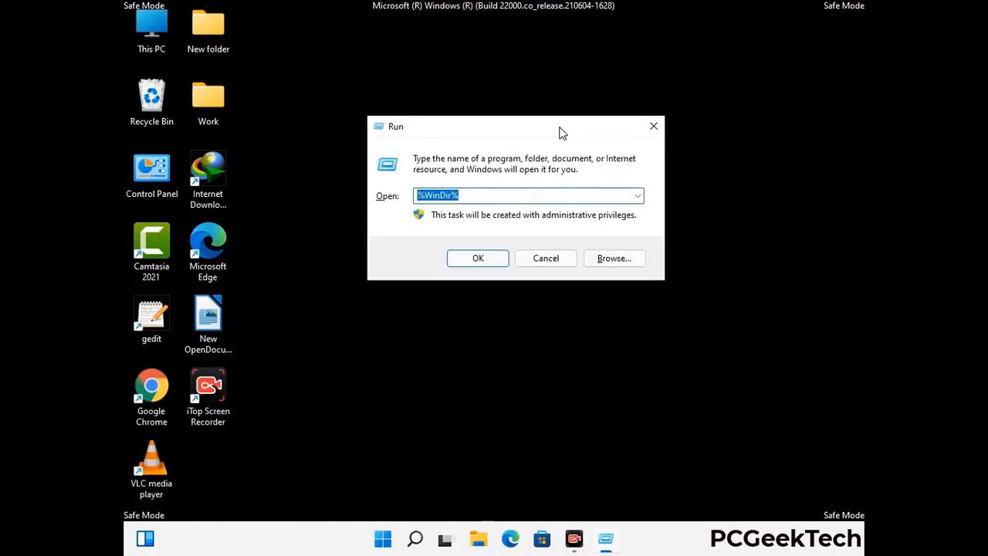
text(%temp)
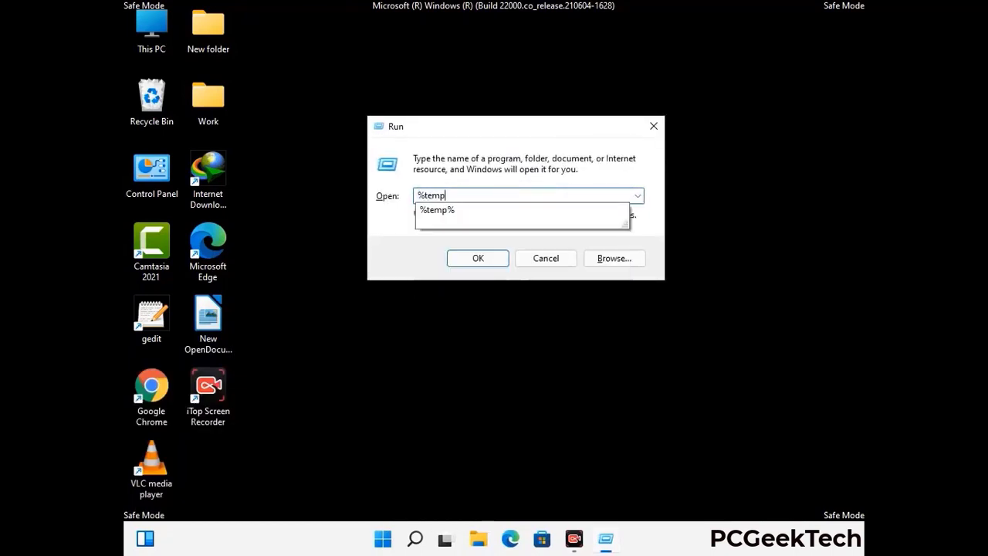
text(%)
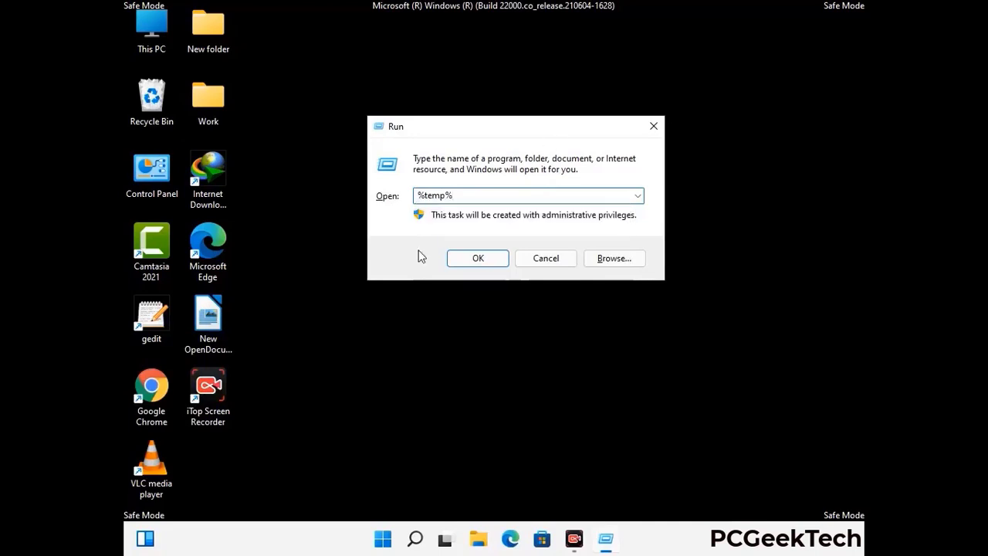
click(478, 257)
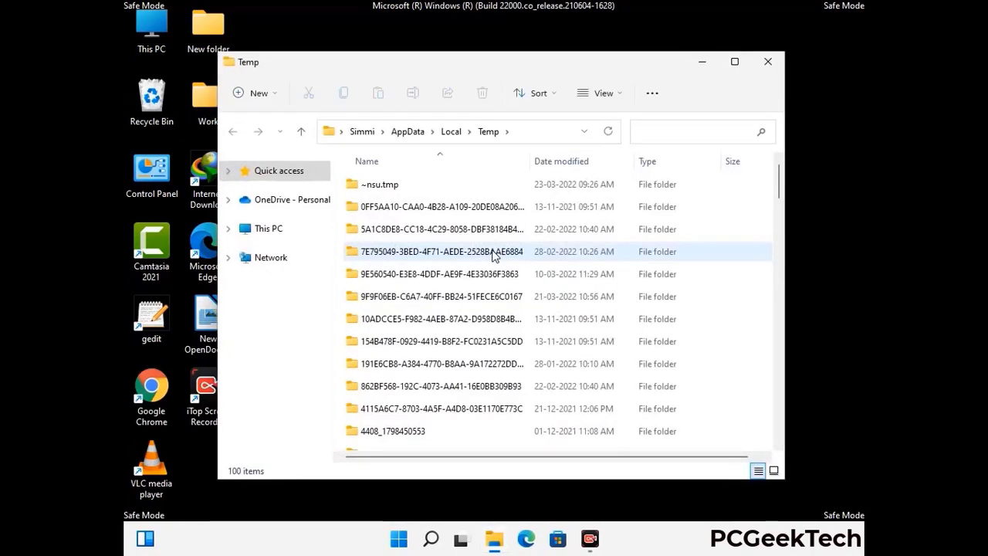
Select and delete all 100 Temp items, then close the window.
click(448, 298)
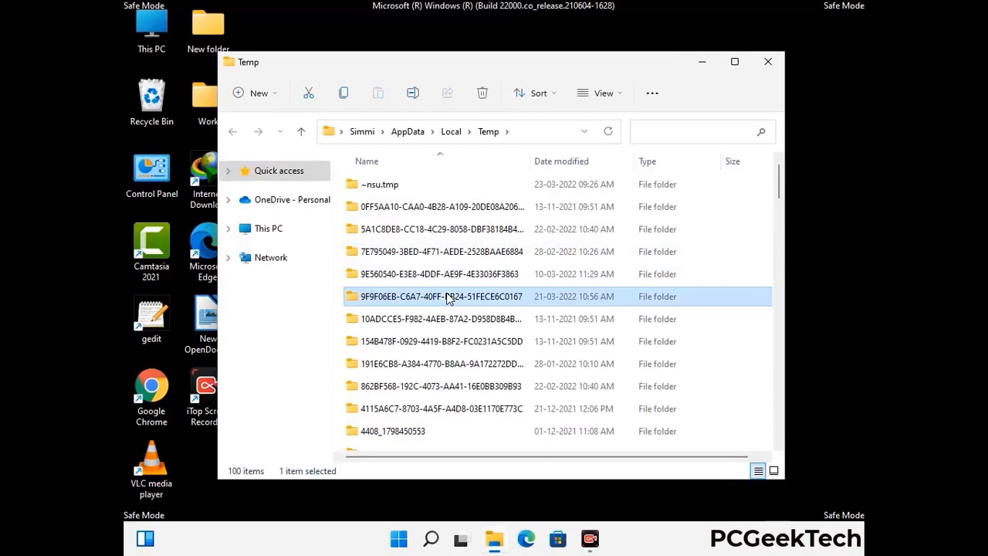
key(ctrl+a)
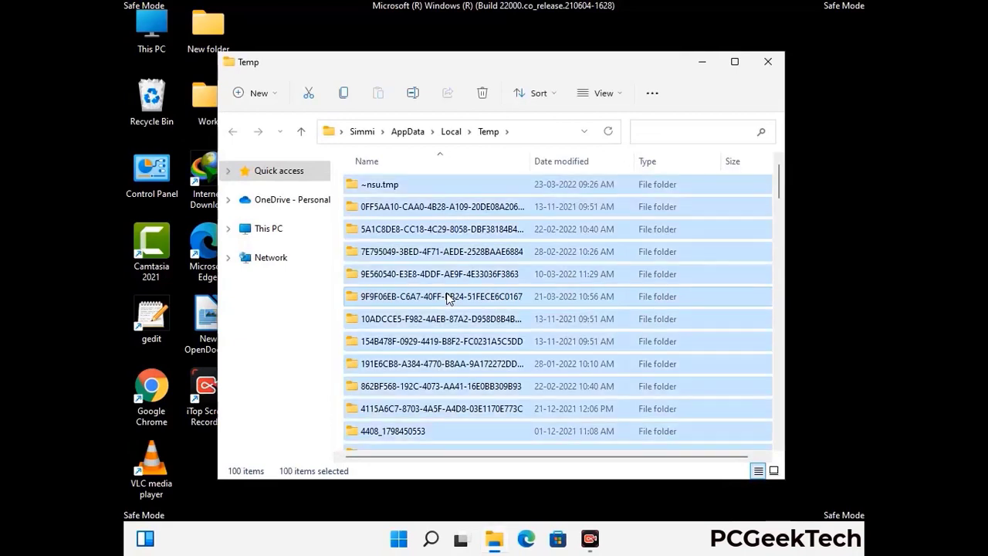
click(483, 93)
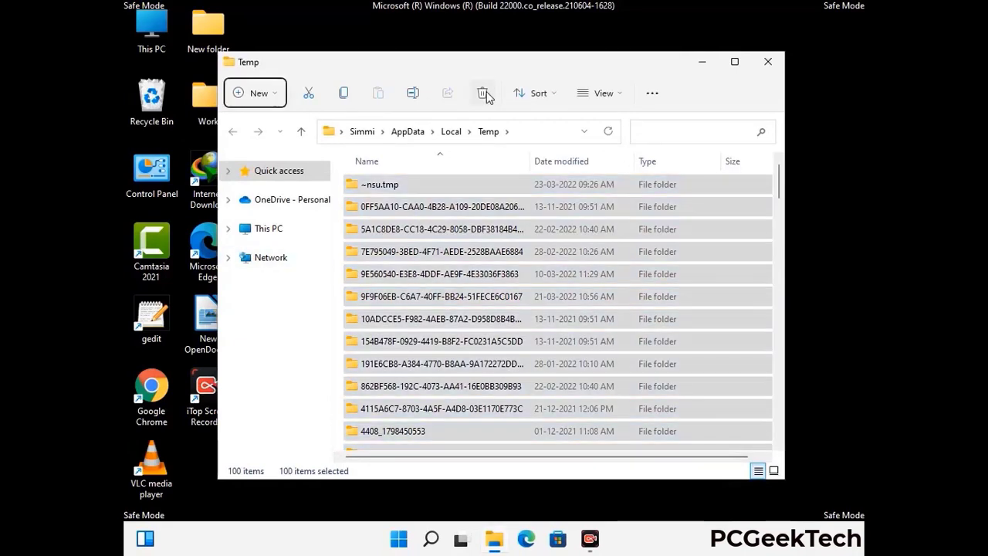
click(768, 61)
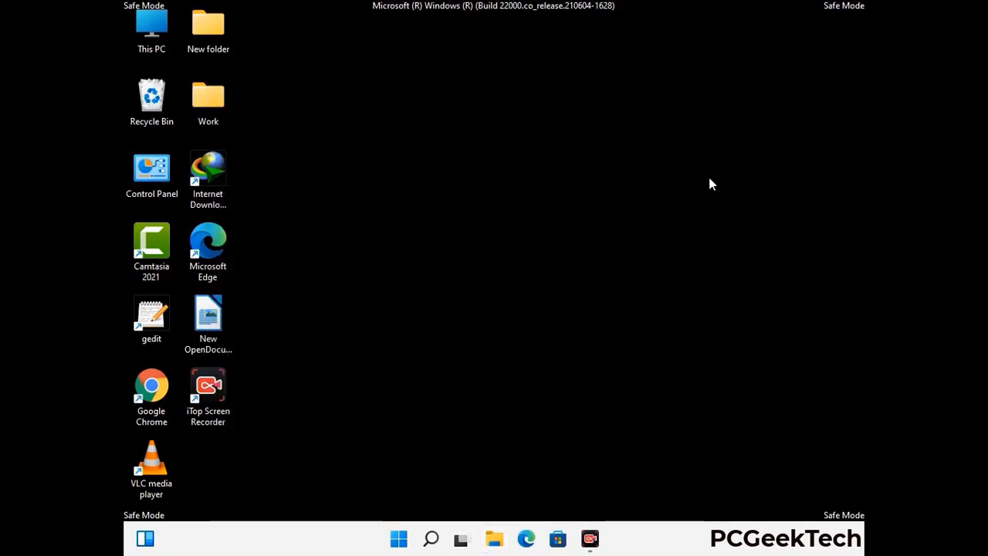
Open C:\Windows\Temp by running temp from the Run box.
key(super+r)
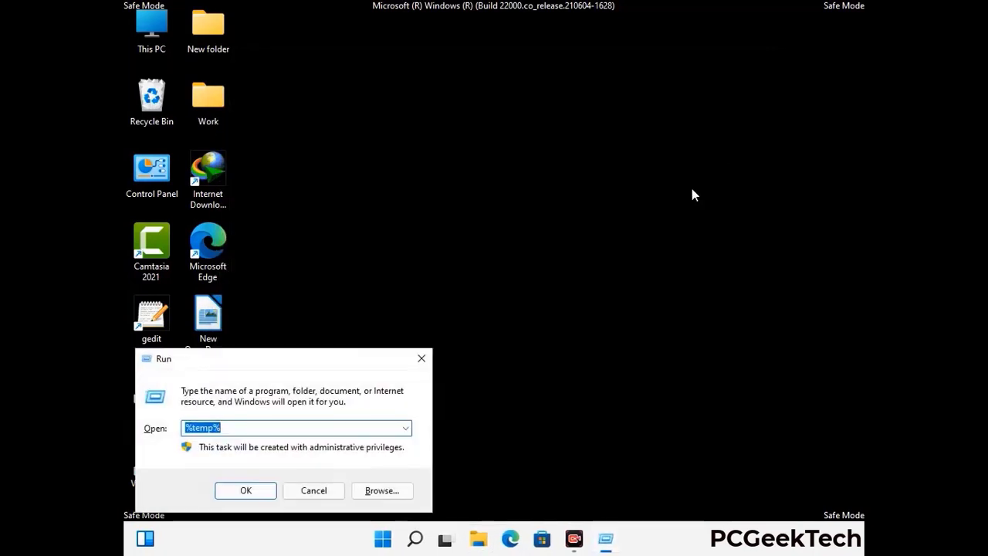
drag(343, 357, 565, 143)
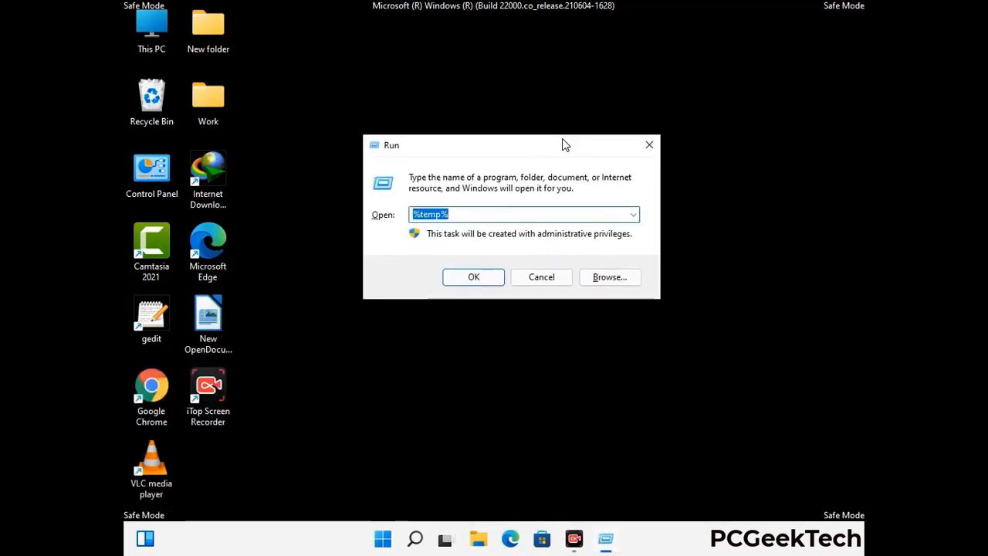
text(temp)
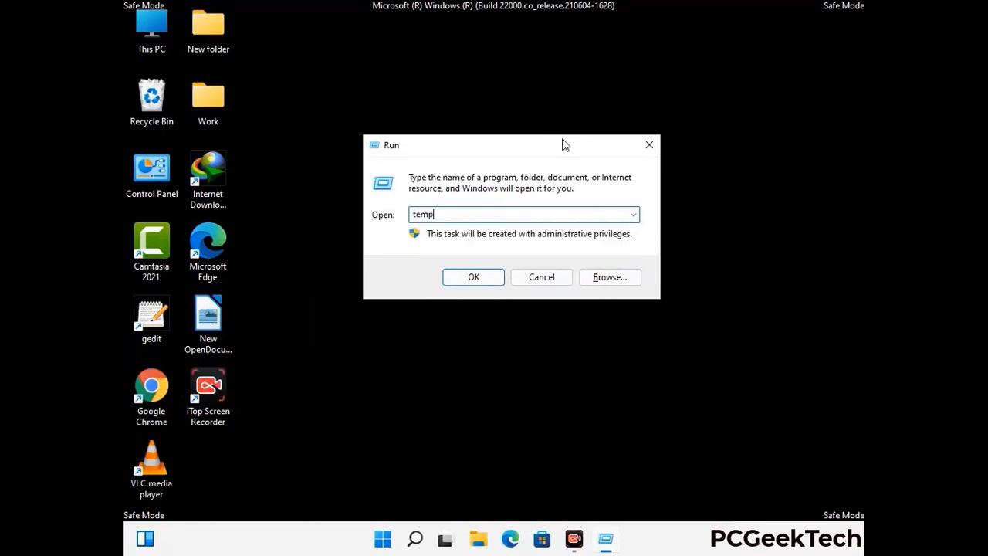
key(Return)
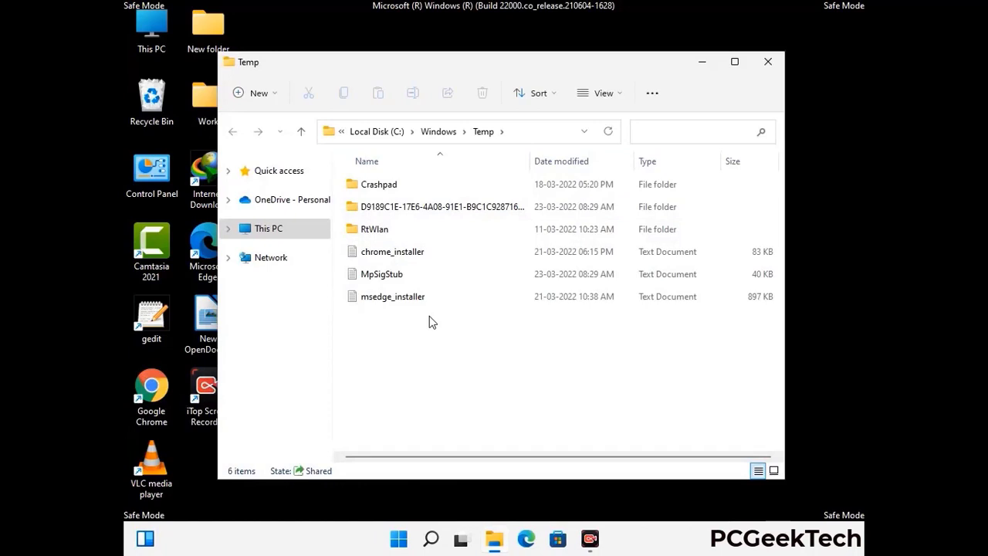
Delete all six items in C:\Windows\Temp and close the window.
key(ctrl+a)
click(482, 93)
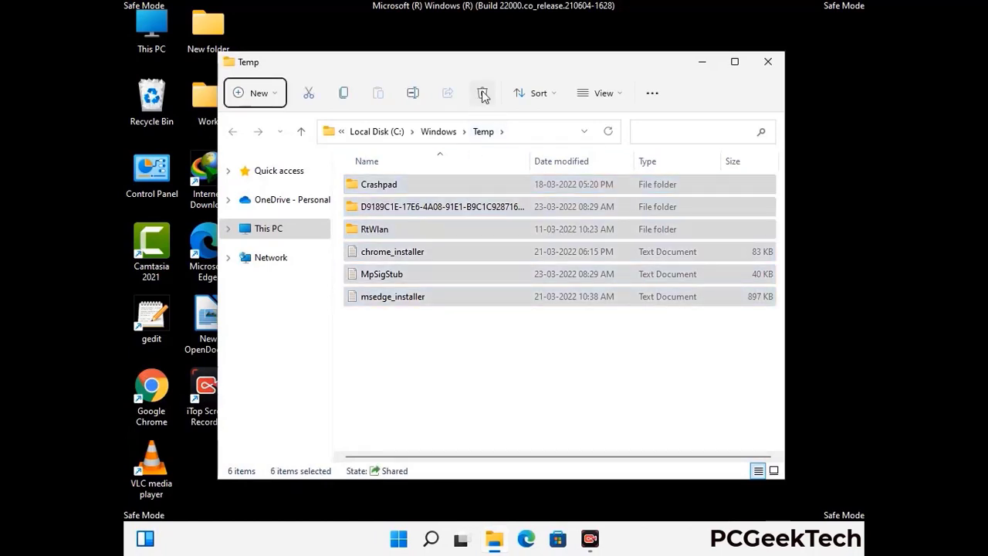
click(772, 64)
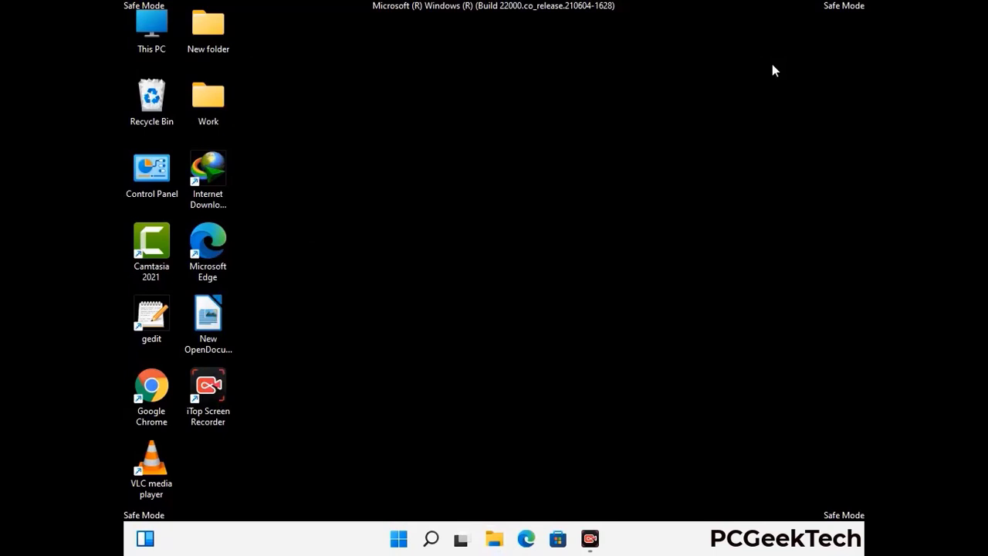
Launch Registry Editor with regedit from the Run box.
key(super+r)
drag(301, 362, 515, 124)
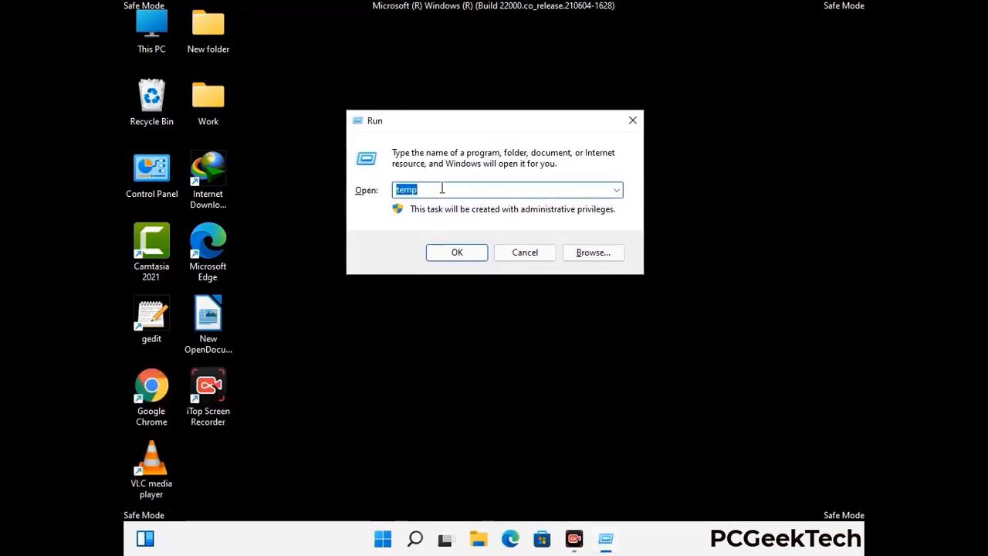
text(regedi)
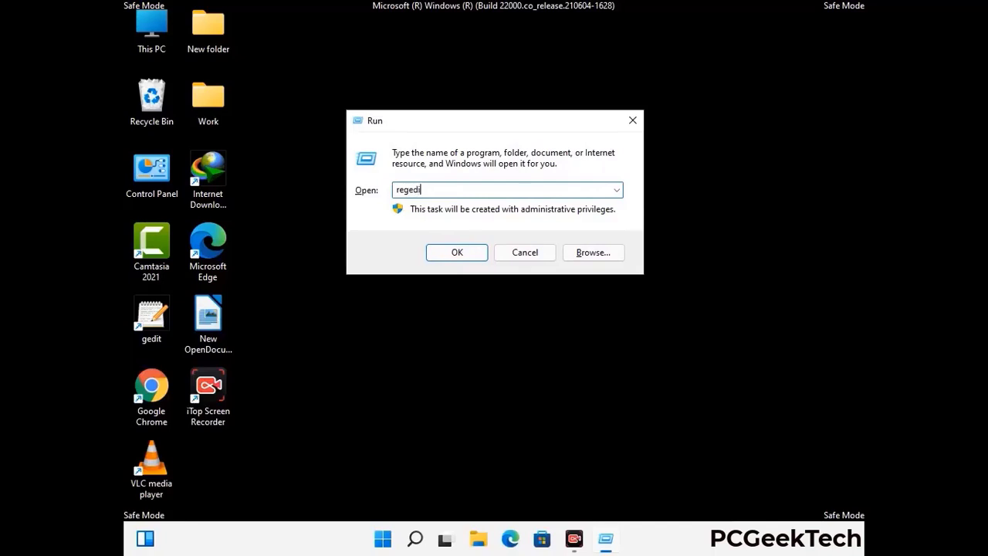
text(t)
key(Return)
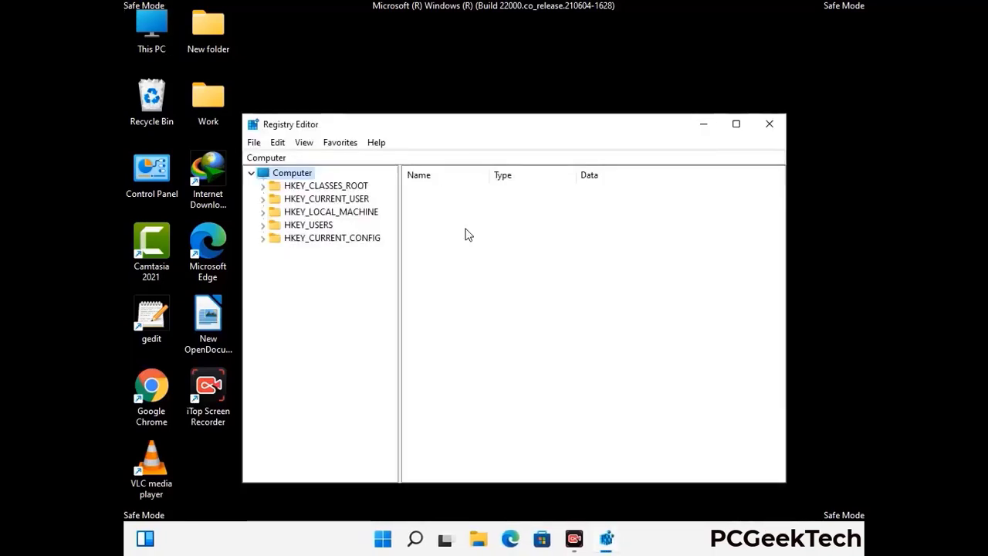
Expand HKEY_CURRENT_USER > Software > Microsoft in the registry tree.
click(330, 212)
click(263, 198)
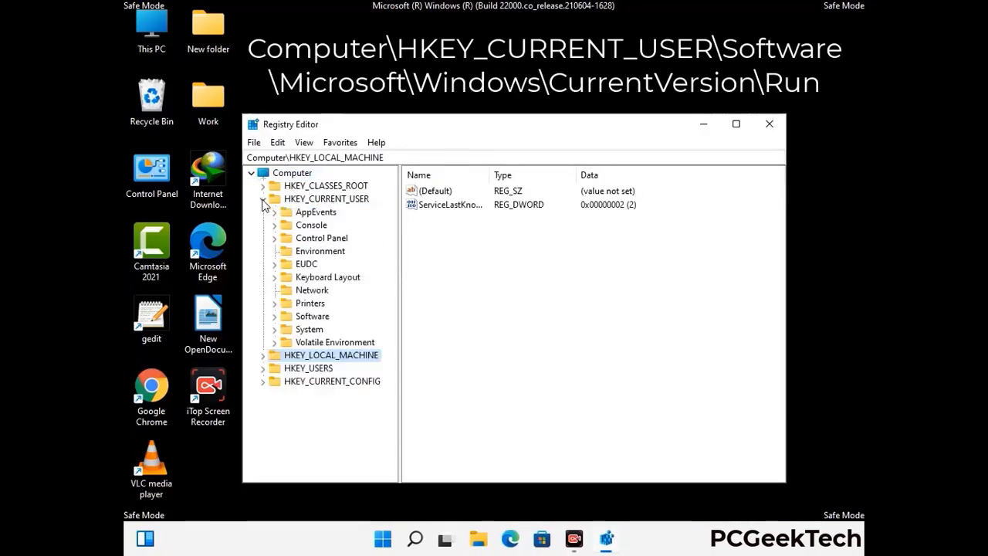
click(307, 319)
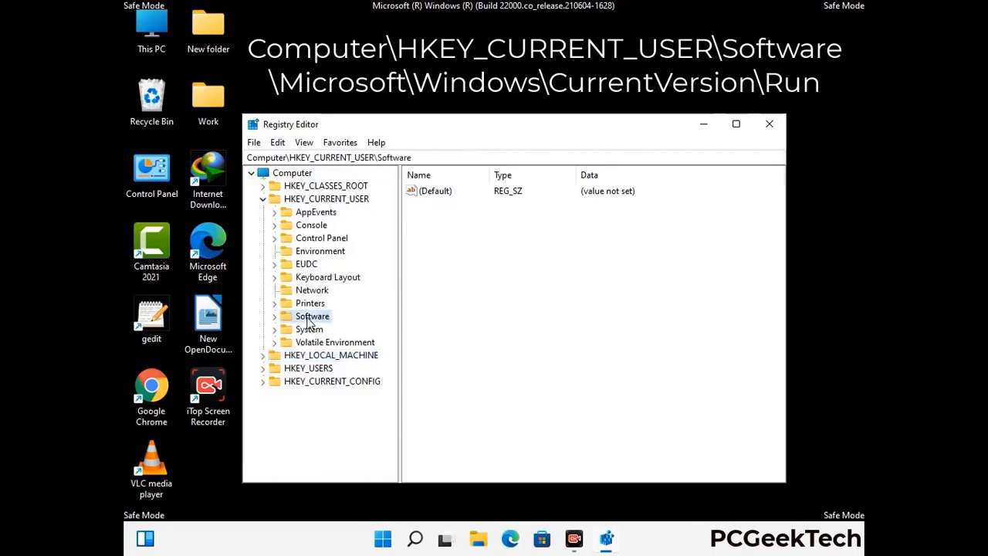
click(274, 317)
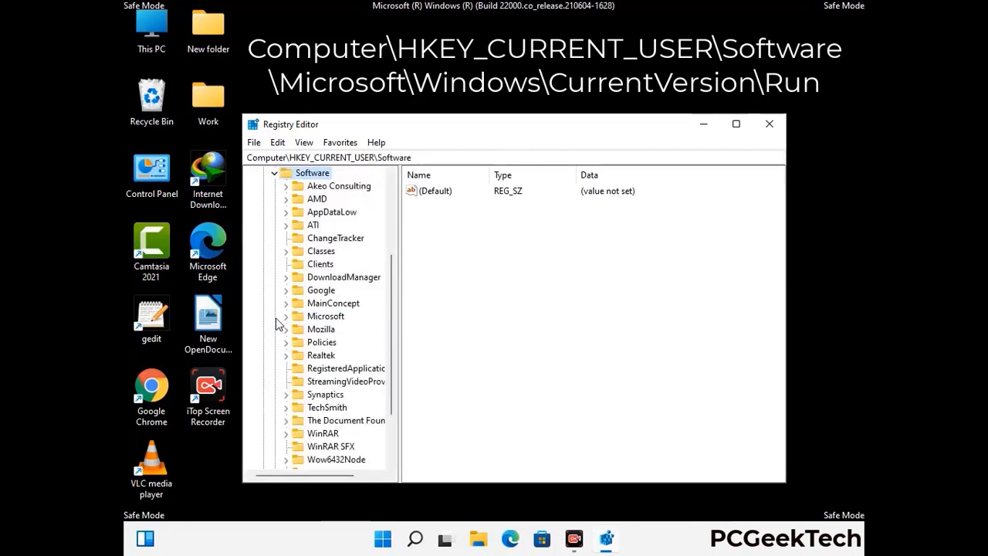
click(324, 316)
click(285, 317)
Expand Windows > CurrentVersion to reveal its subkeys, including Run.
scroll(357, 337, down, 2)
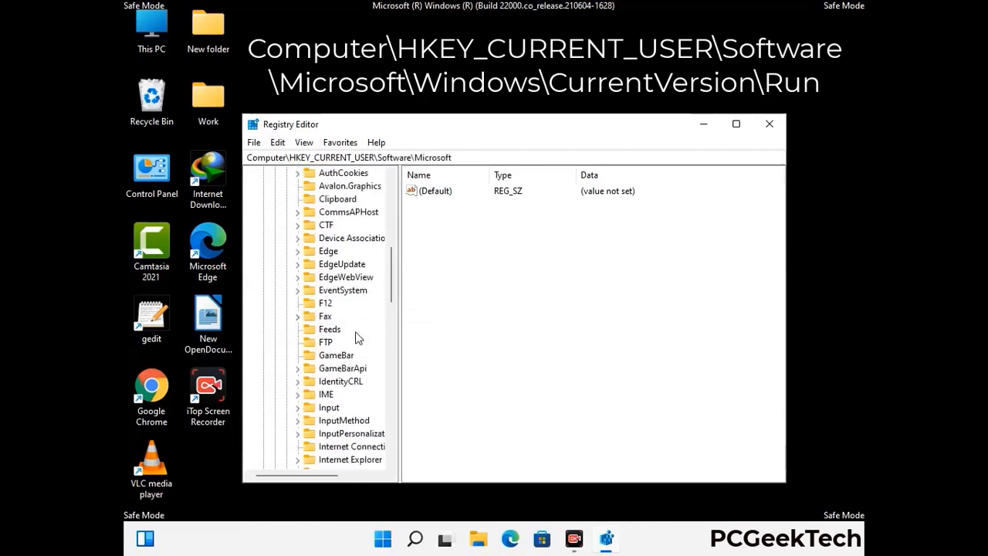
scroll(357, 338, down, 2)
scroll(357, 337, down, 1)
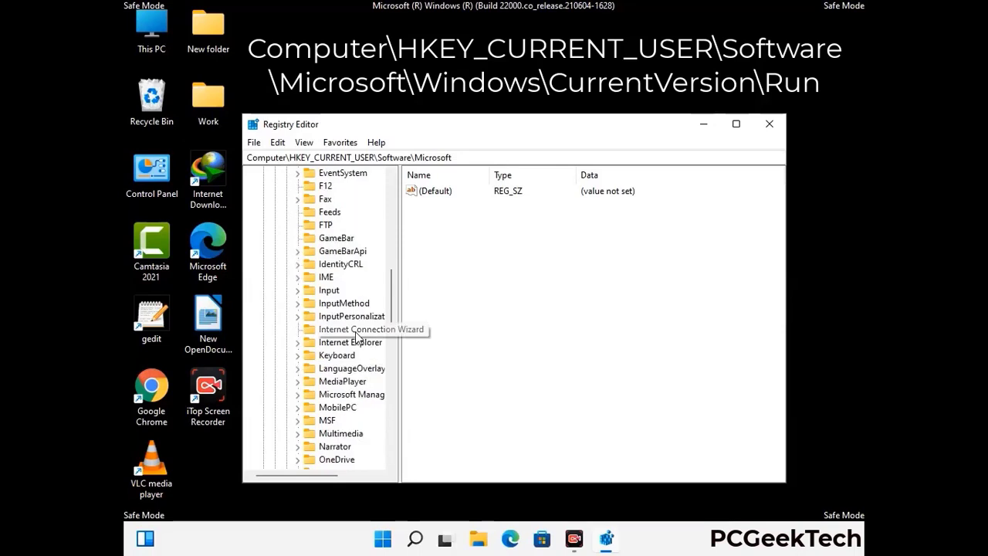
scroll(356, 338, down, 2)
scroll(356, 337, down, 7)
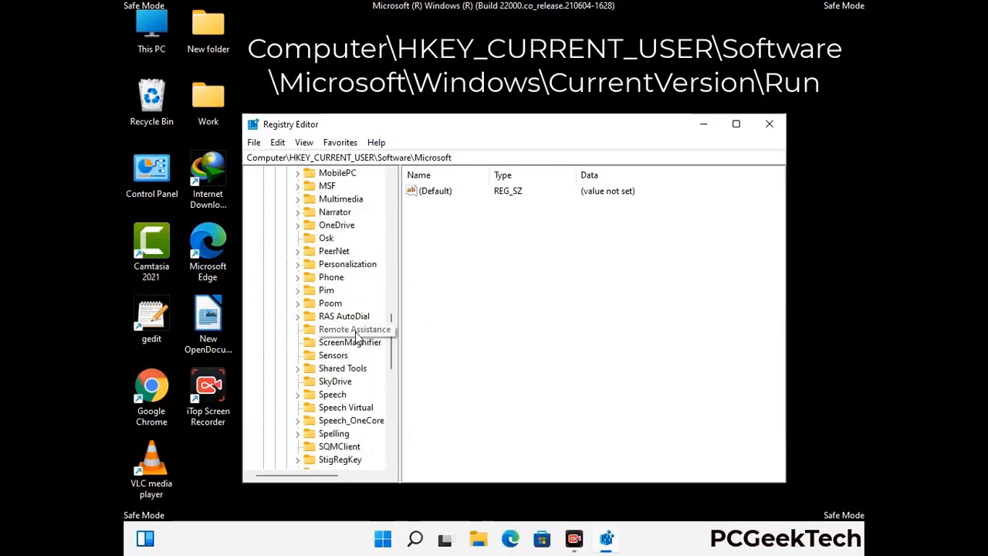
scroll(356, 337, down, 2)
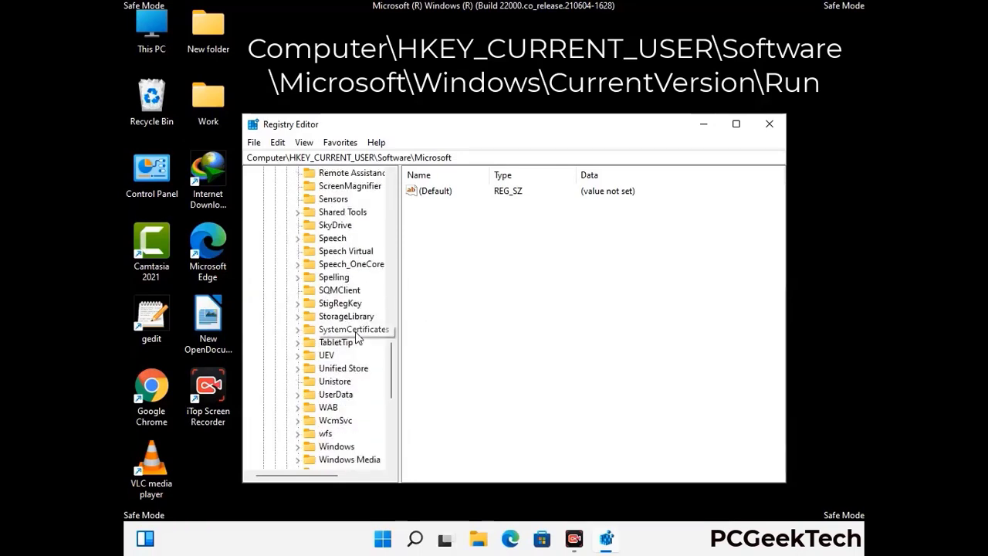
scroll(357, 337, down, 1)
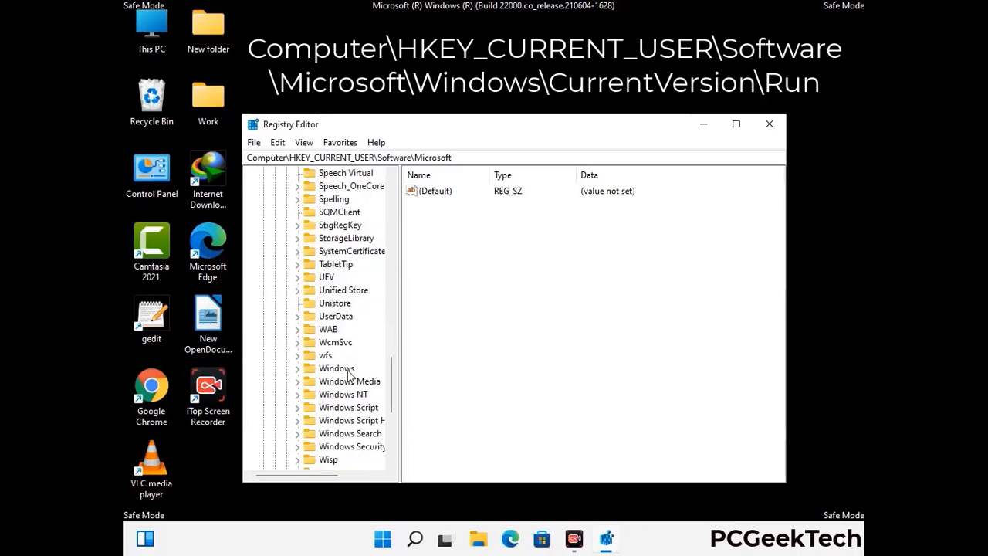
click(357, 366)
double_click(356, 365)
double_click(358, 356)
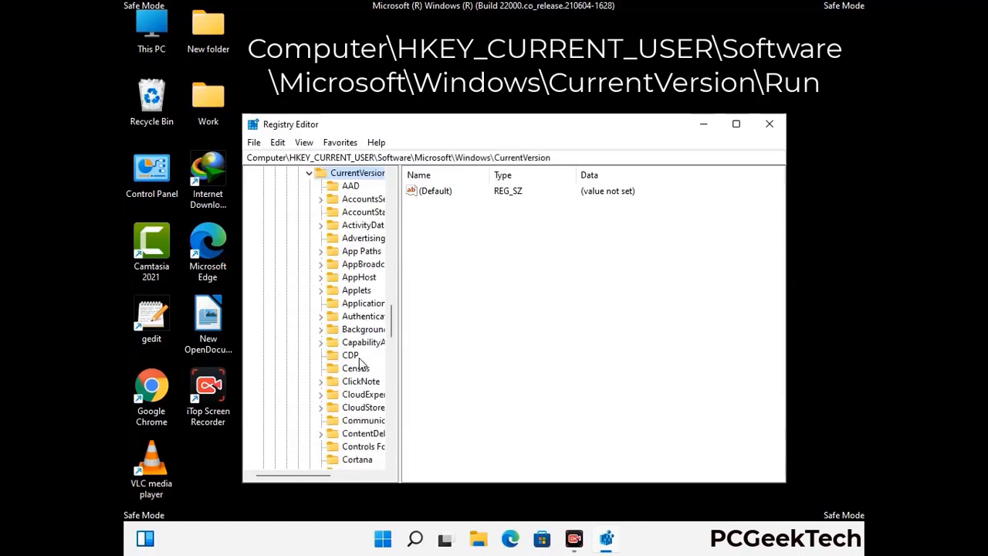
scroll(352, 337, down, 5)
scroll(353, 335, down, 3)
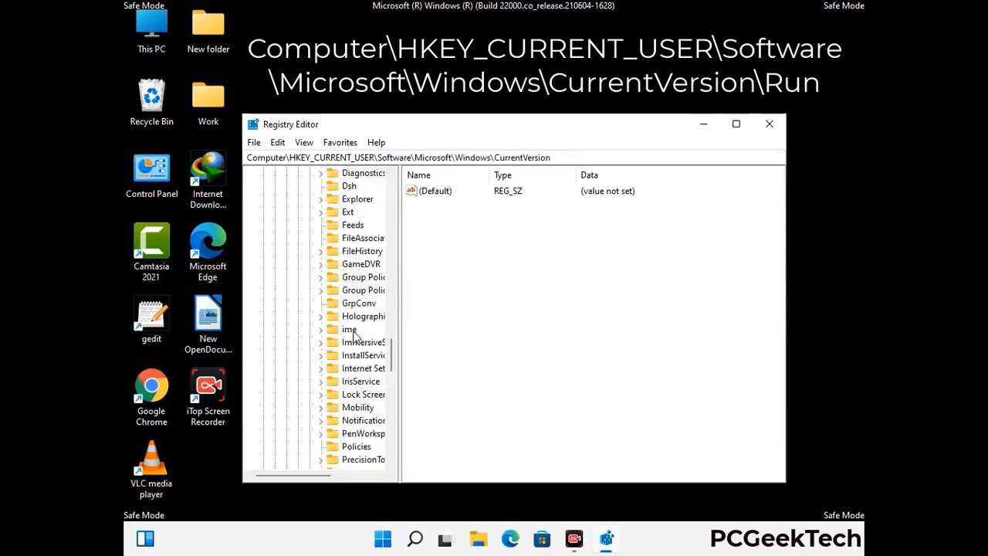
scroll(353, 336, down, 4)
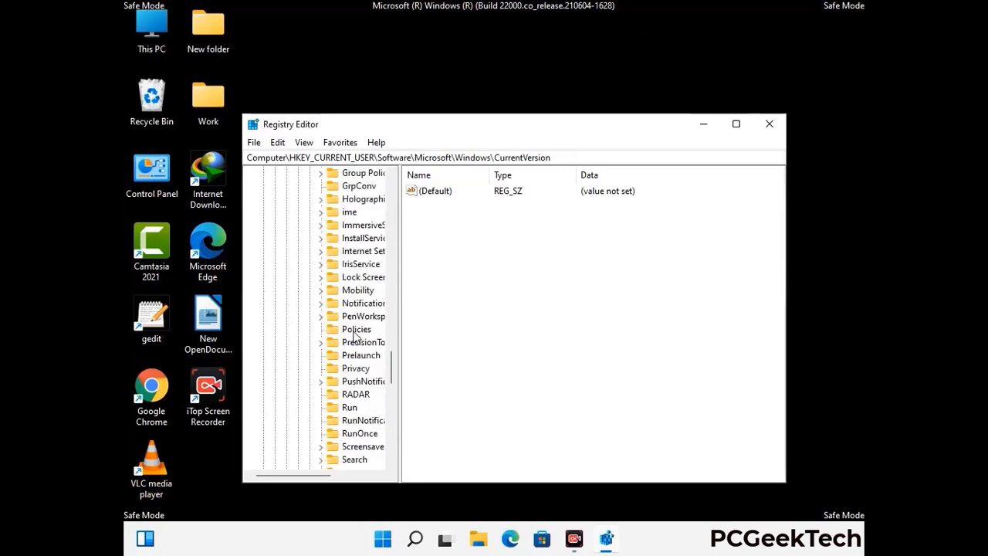
Delete the ScreenRec value from the HKEY_CURRENT_USER Run key, leaving IDMan, MicrosoftEdge and OneDrive.
click(352, 369)
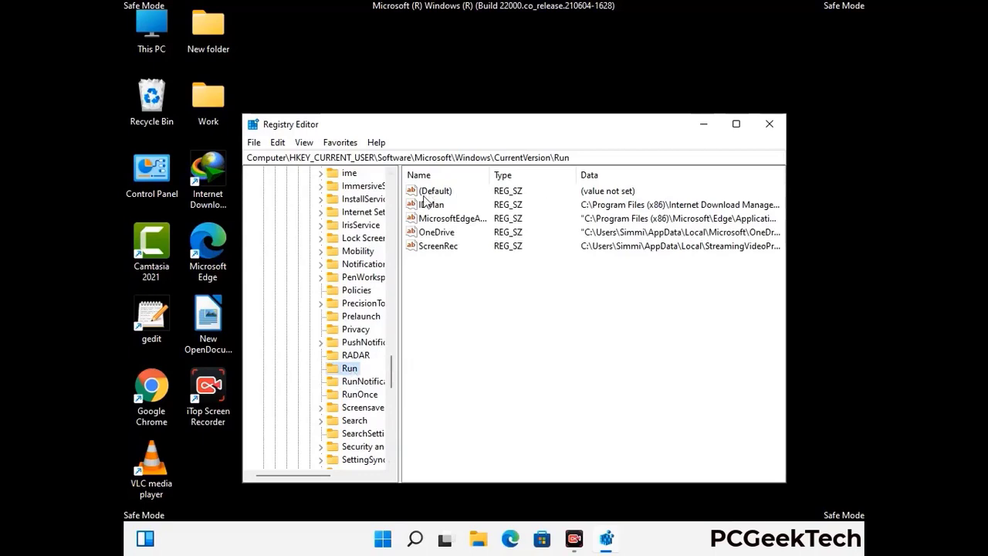
click(437, 248)
click(497, 247)
click(446, 251)
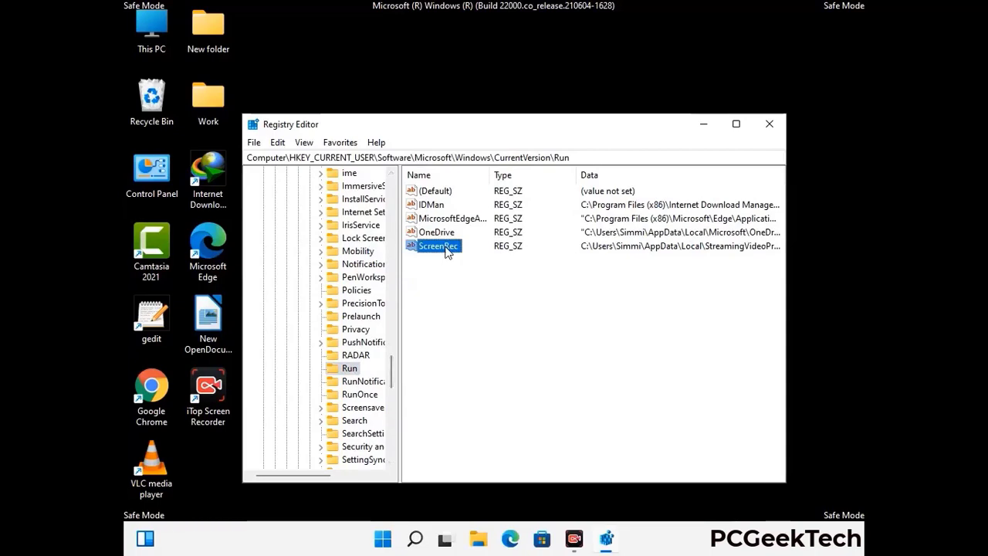
right_click(446, 250)
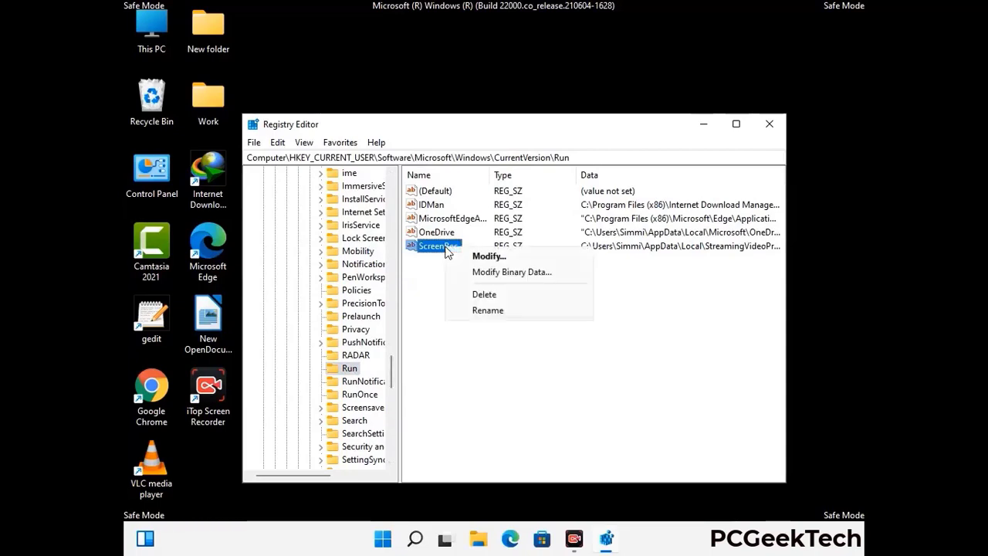
click(474, 294)
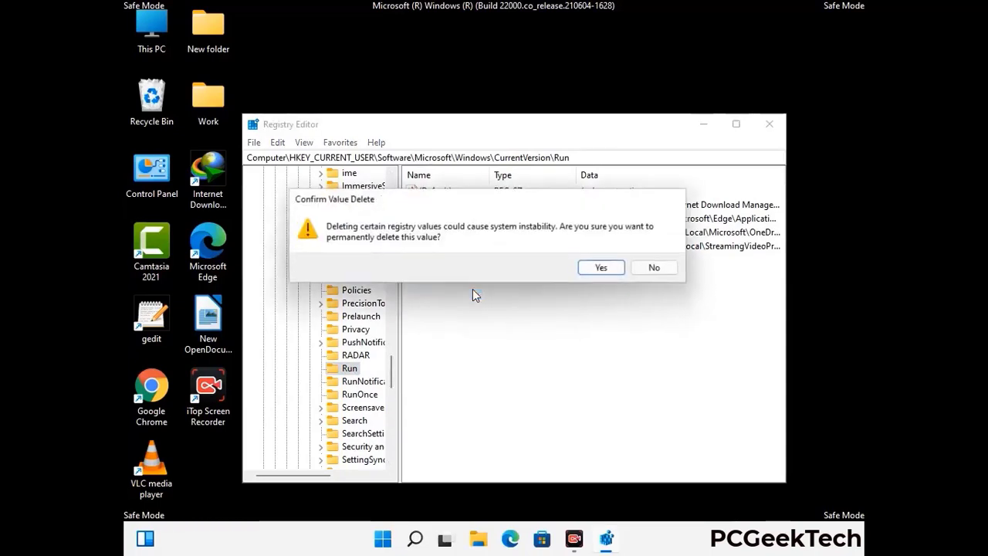
click(603, 268)
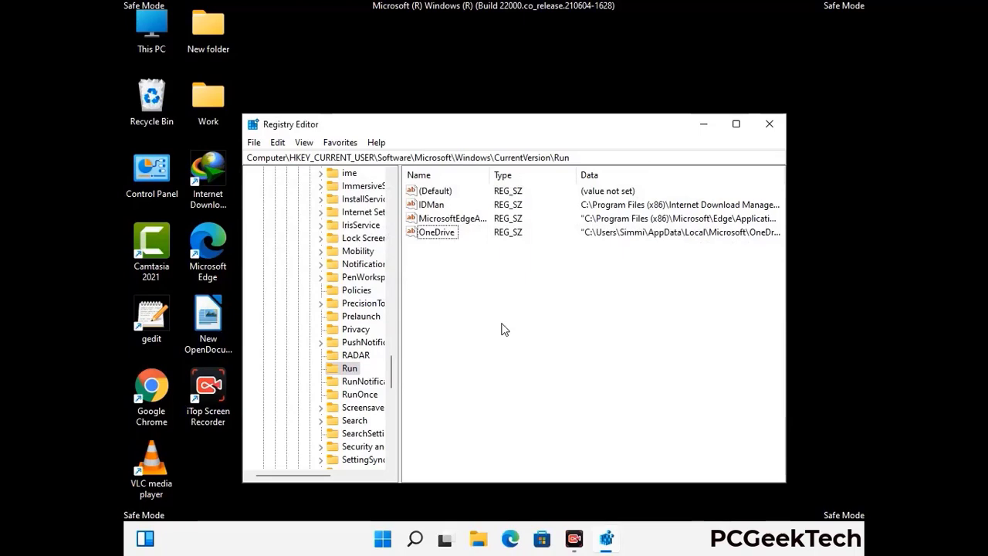
Search the registry for 'Virus Nam', cancel the search, and close Registry Editor.
key(ctrl+f)
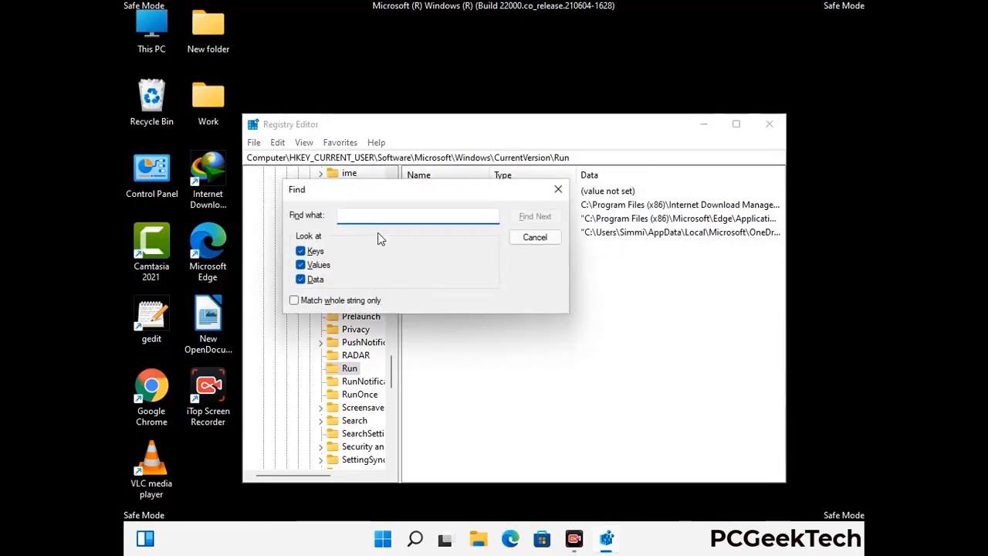
text(Virus Name)
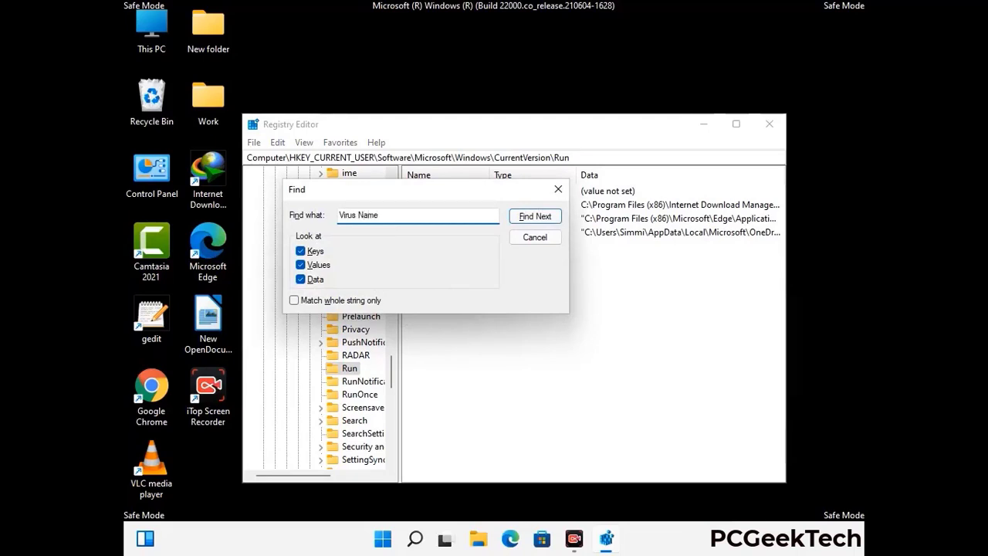
click(523, 220)
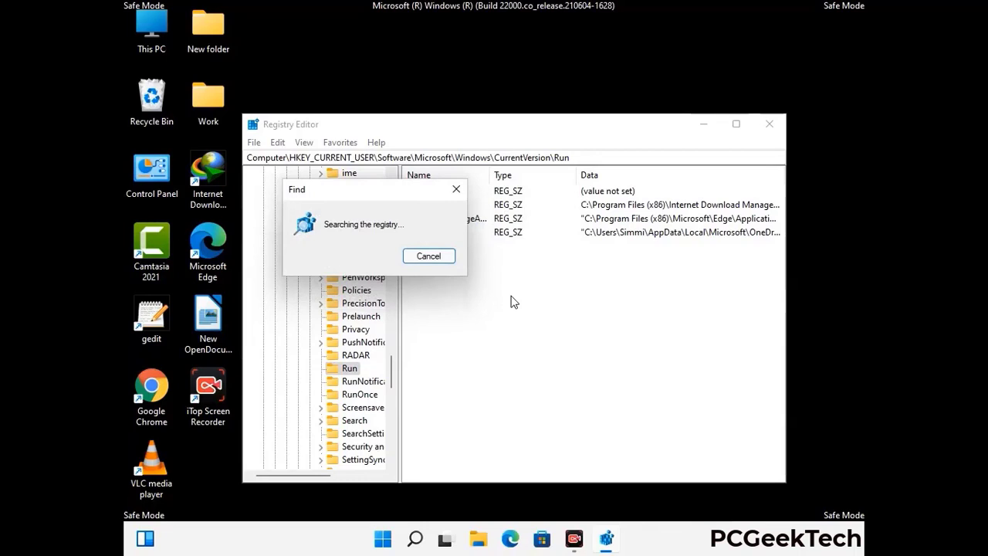
click(463, 192)
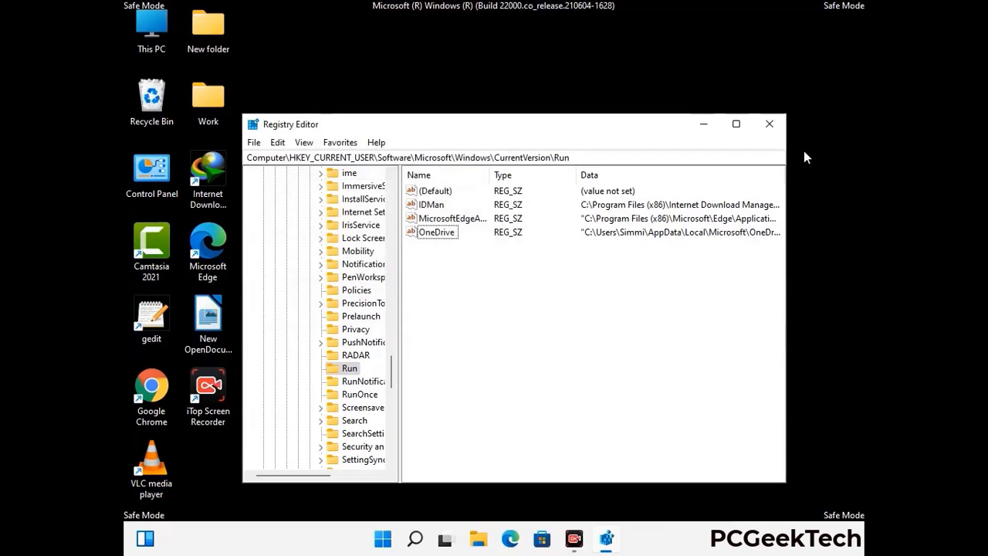
click(769, 125)
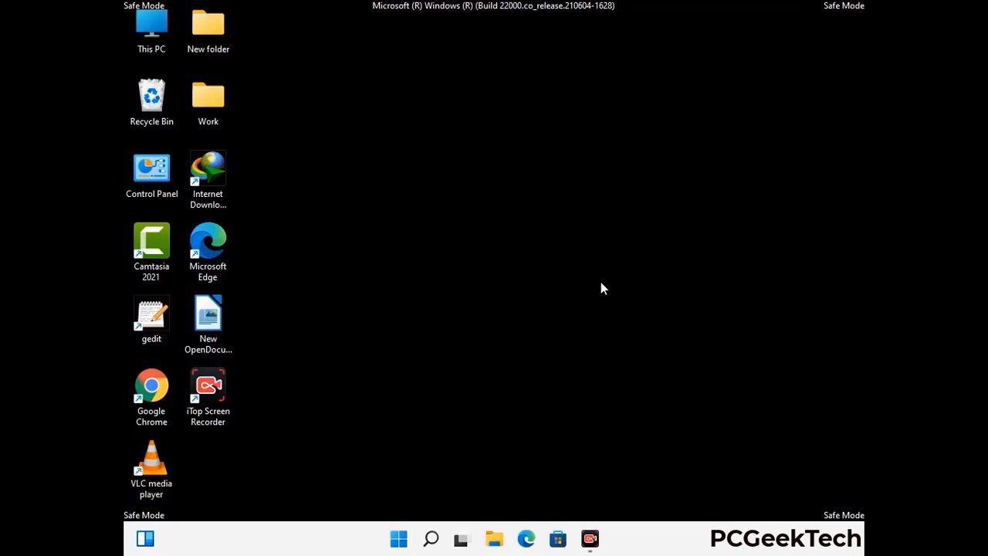
Launch msconfig and clear the Safe boot option on the Boot tab.
key(super+r)
drag(286, 357, 505, 149)
text(ms)
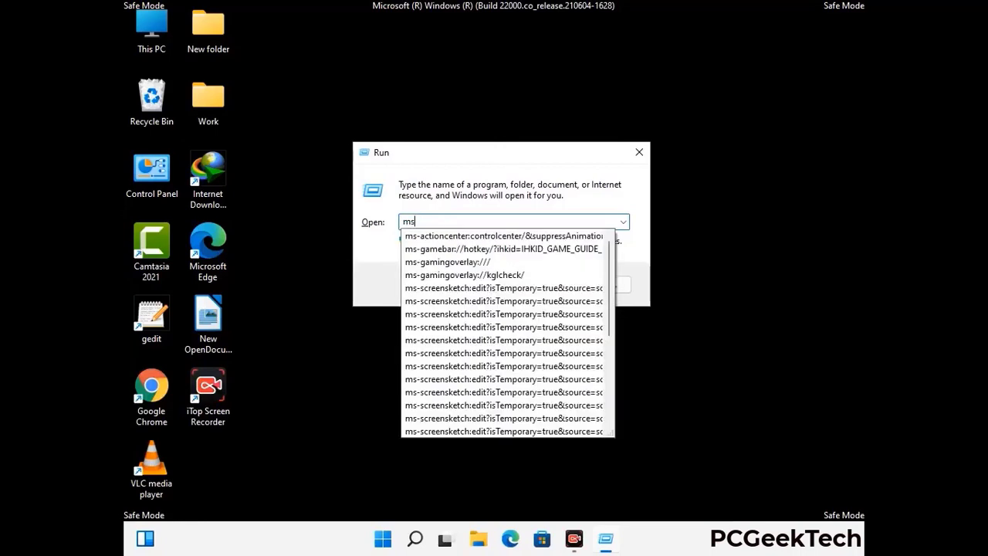
text(config)
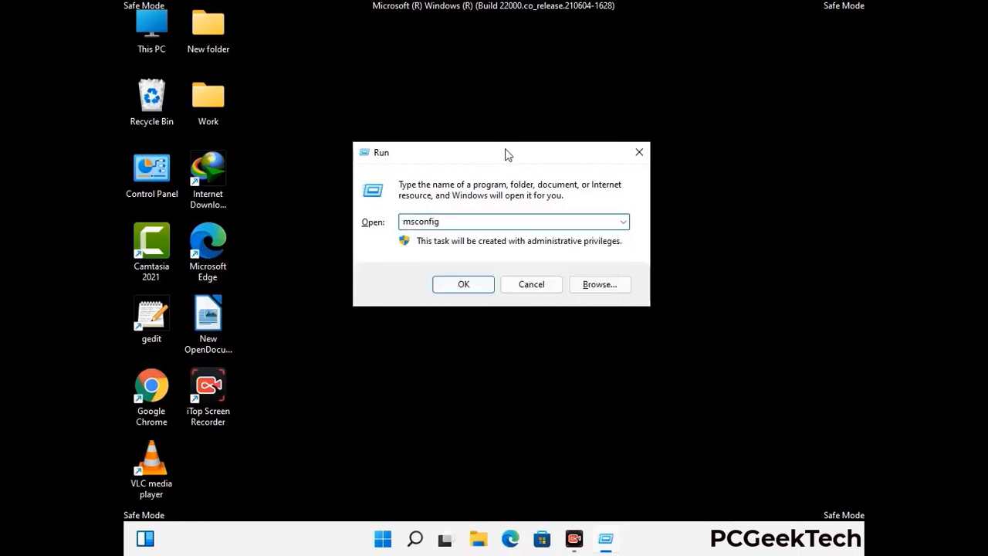
click(457, 284)
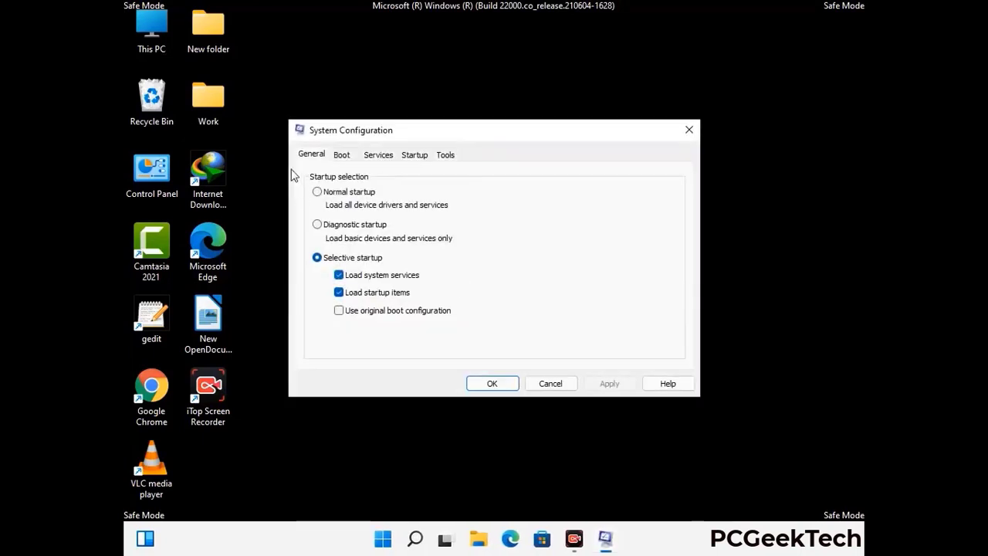
click(341, 155)
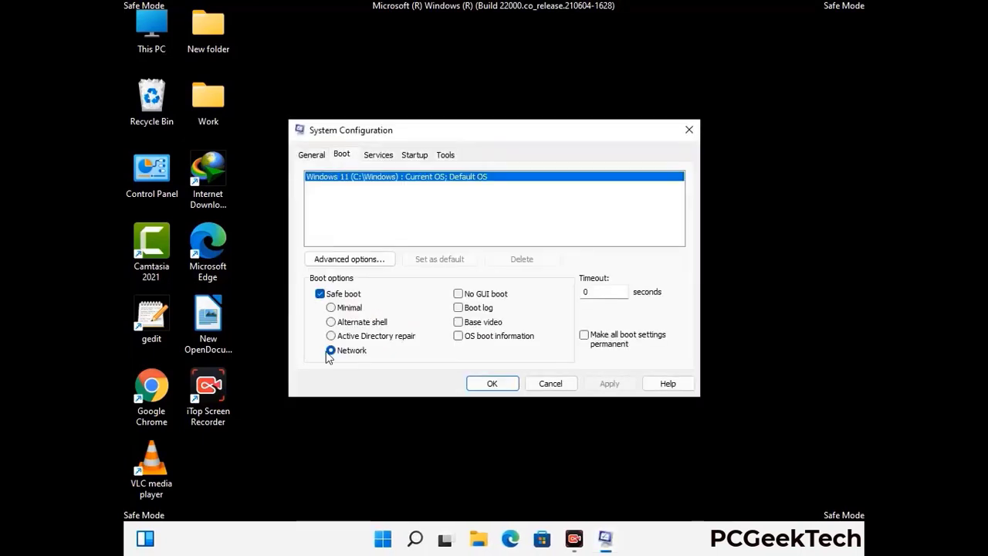
click(319, 295)
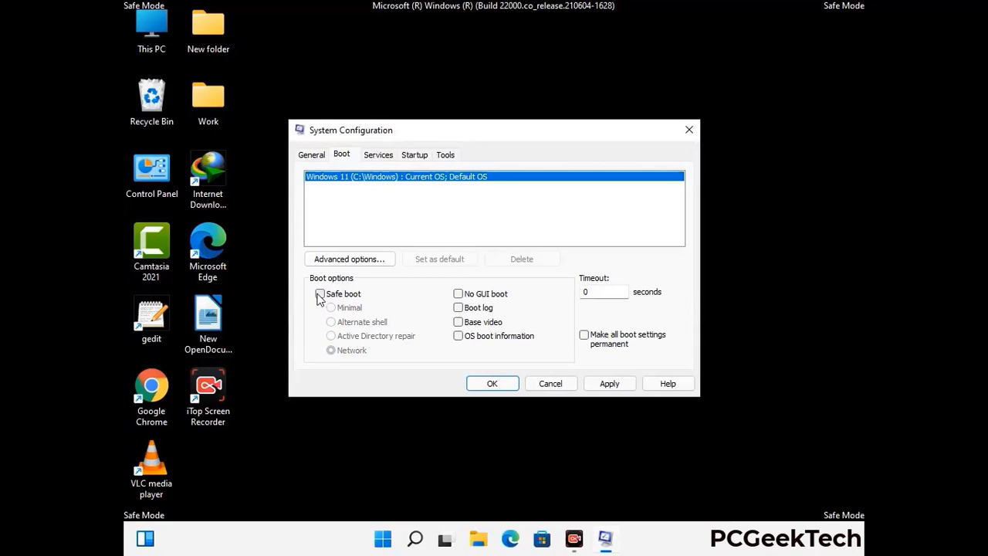